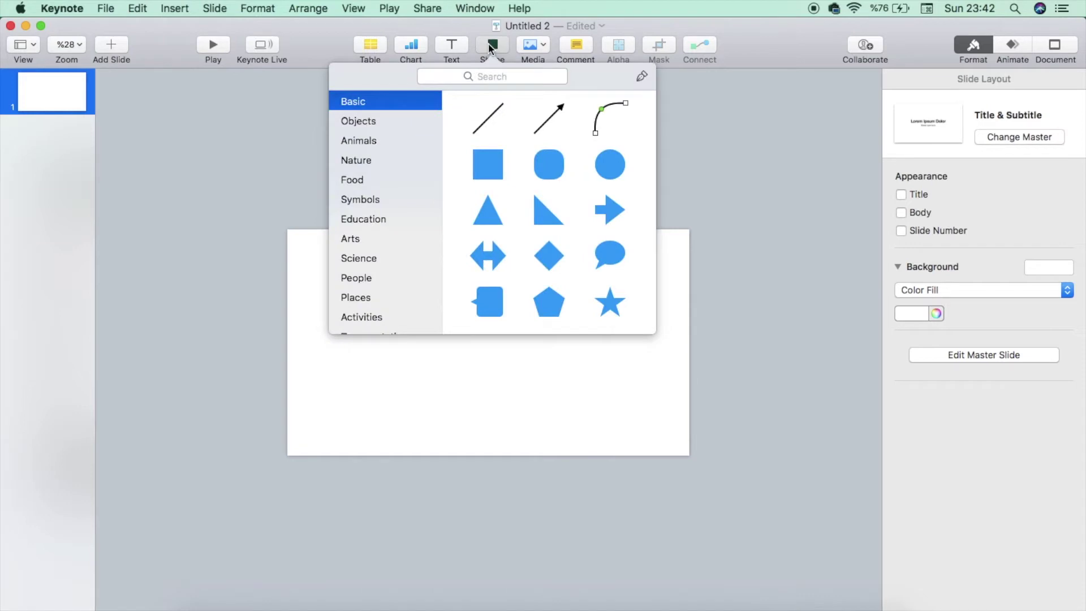
- Add a square shape to the slide and set its width to 400 pt
left_click(490, 165)
scroll(470, 337, "up", 5)
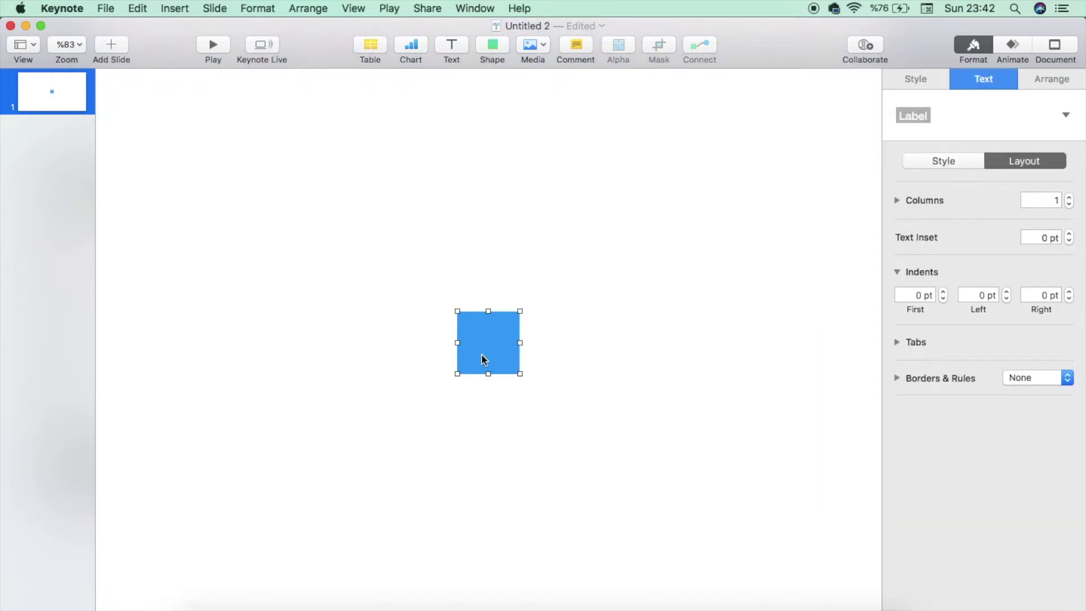
left_click(915, 77)
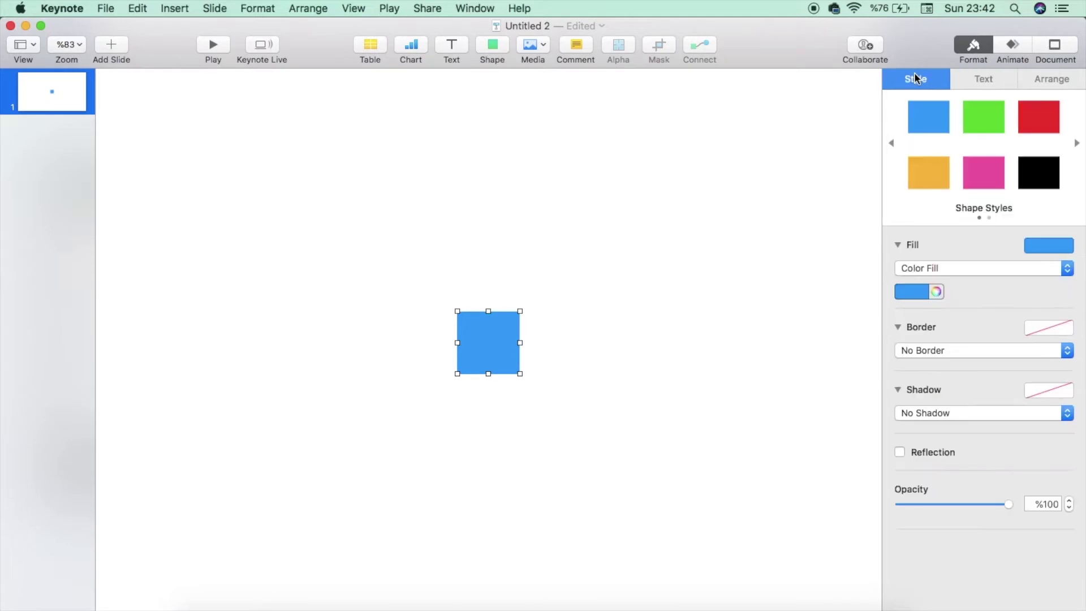
left_click(1064, 73)
left_click(1052, 82)
left_click(980, 199)
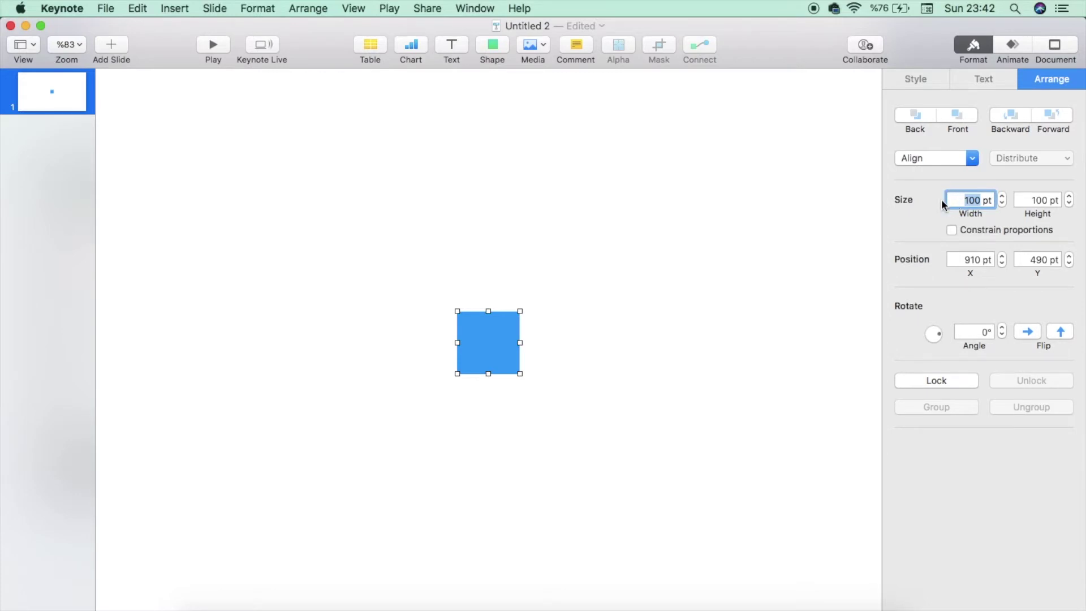
key("Return")
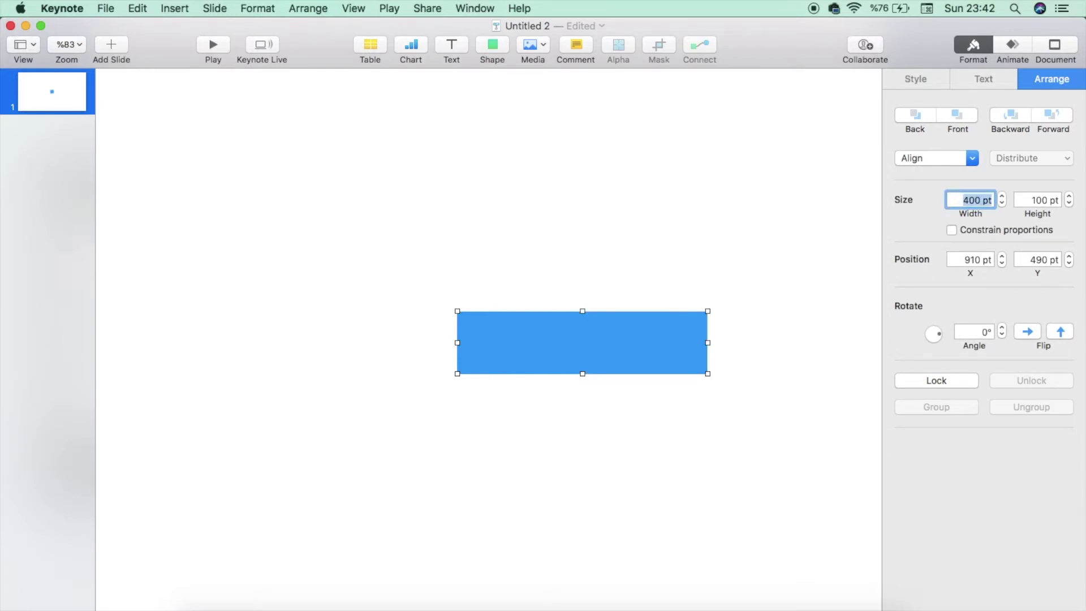
- Set the rectangle's height to 700 pt and centre it on the slide, at X 760 pt and Y 190 pt
left_click_drag(604, 344, 507, 342)
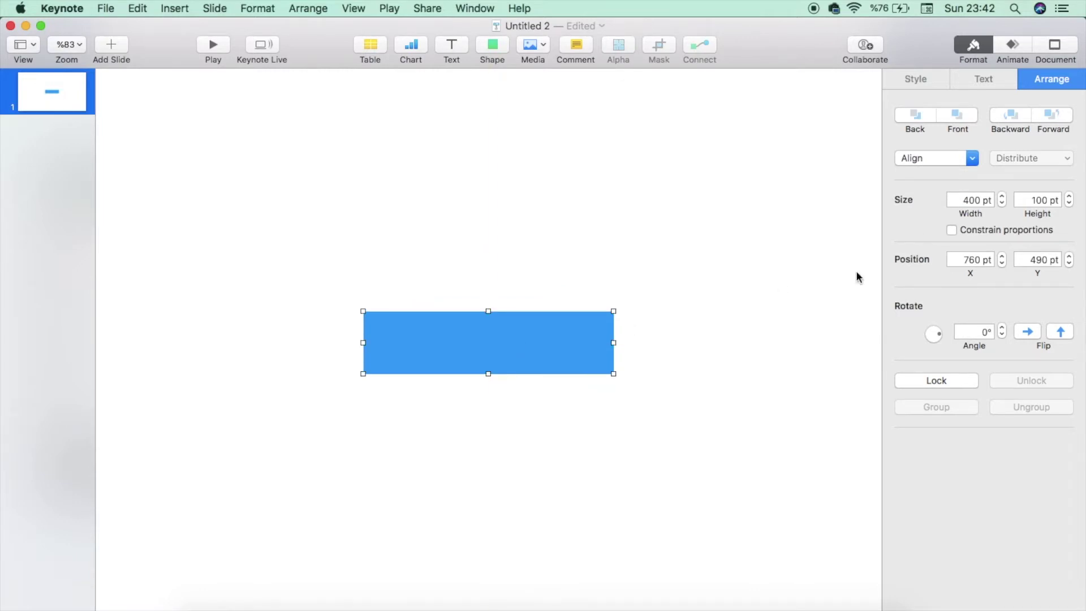
left_click_drag(1049, 199, 1016, 202)
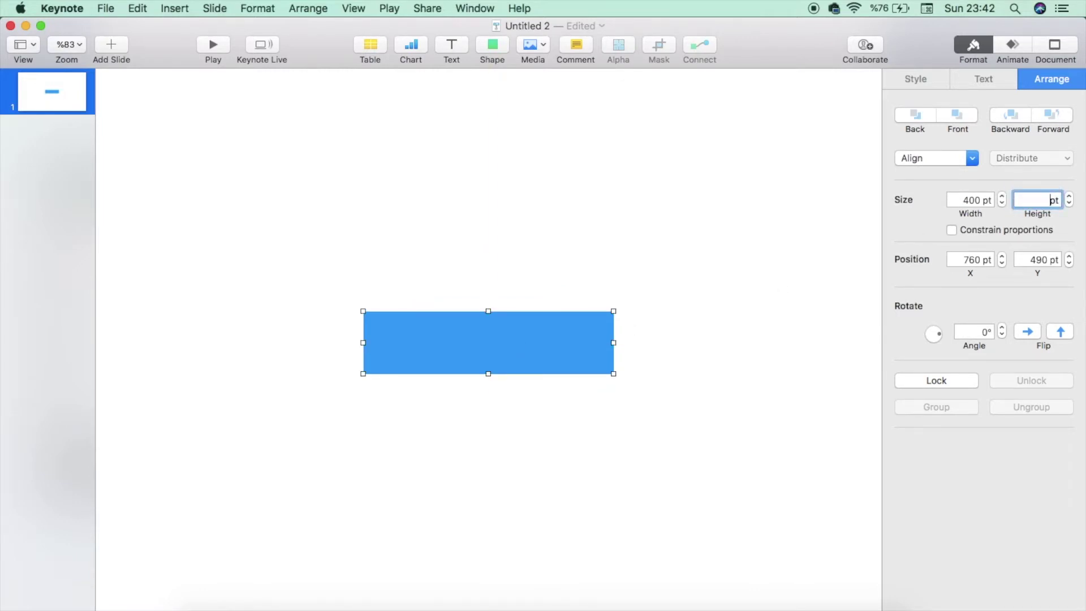
type("700")
key("Return")
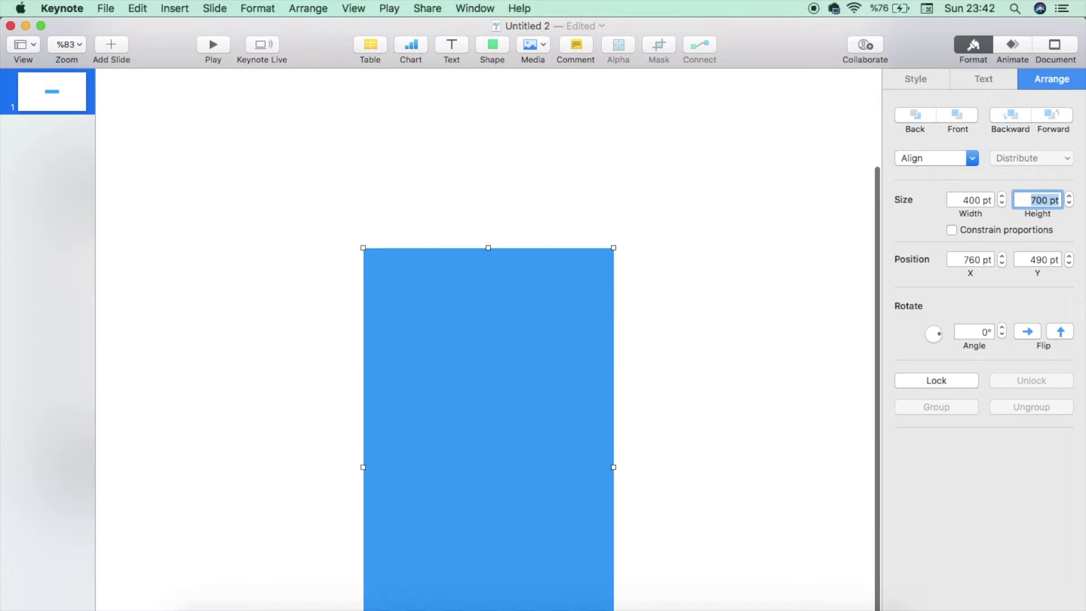
scroll(635, 323, "down", 5)
left_click_drag(516, 415, 518, 342)
key("super+shift+0")
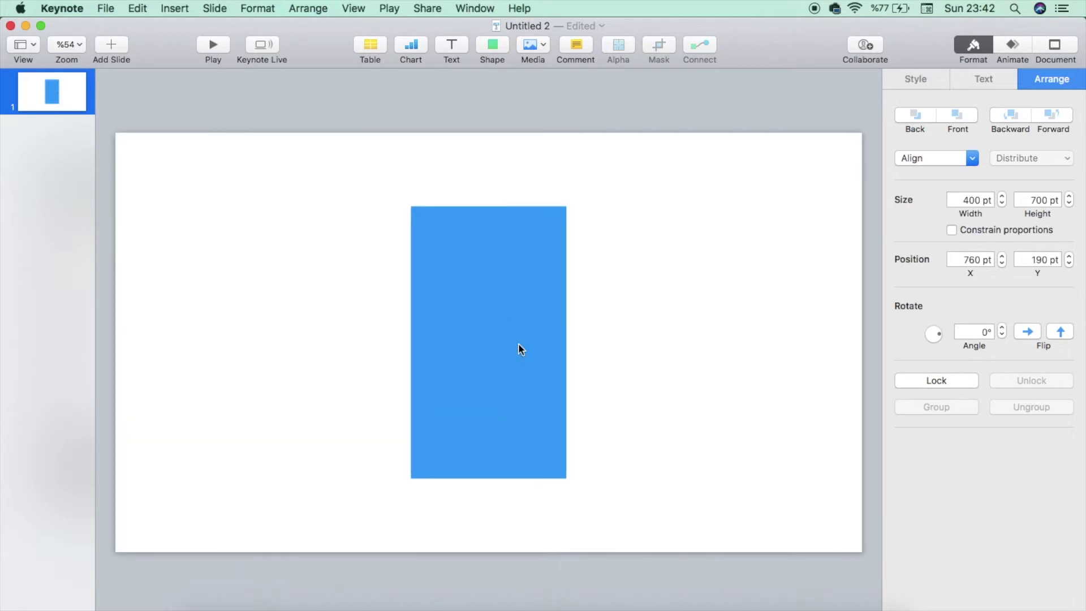
- Change the rectangle's fill colour to white
scroll(518, 343, "up", 3)
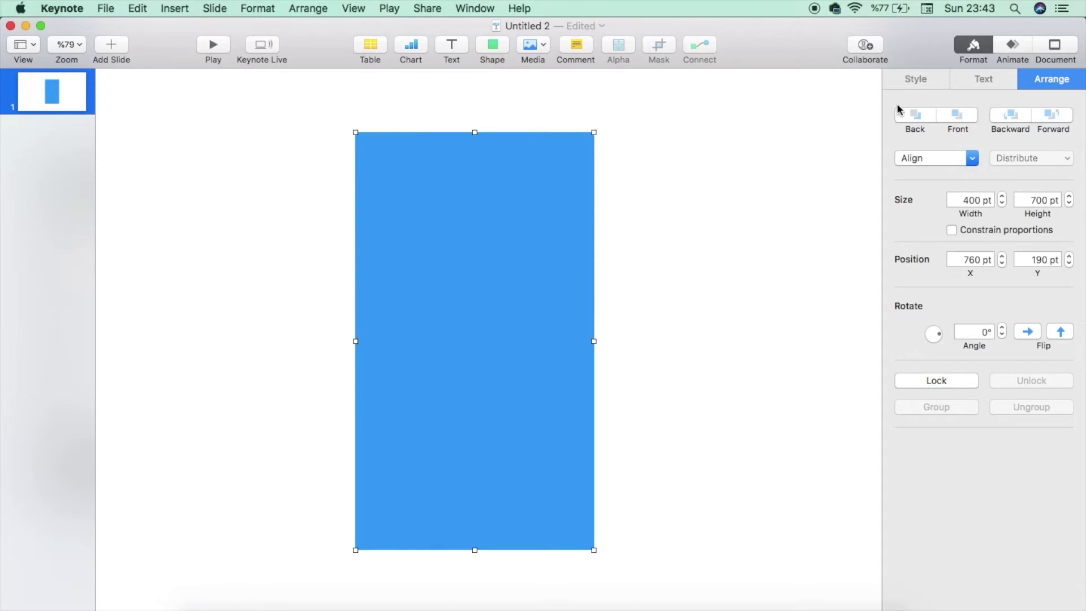
left_click(910, 79)
left_click(920, 293)
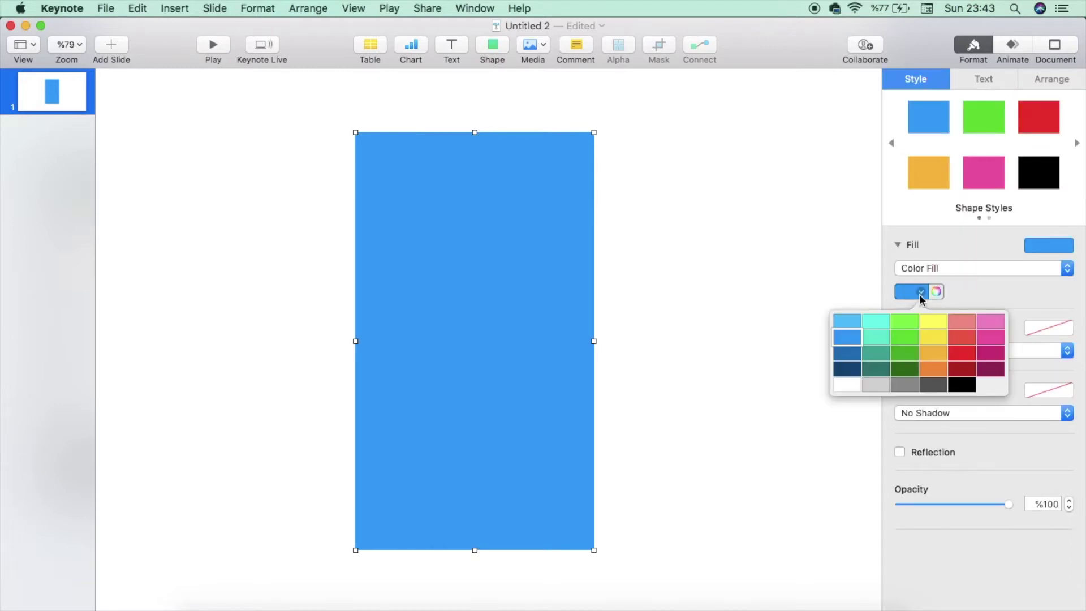
left_click(849, 385)
- Give the white rectangle a drop shadow with an angle of 180°
left_click(938, 413)
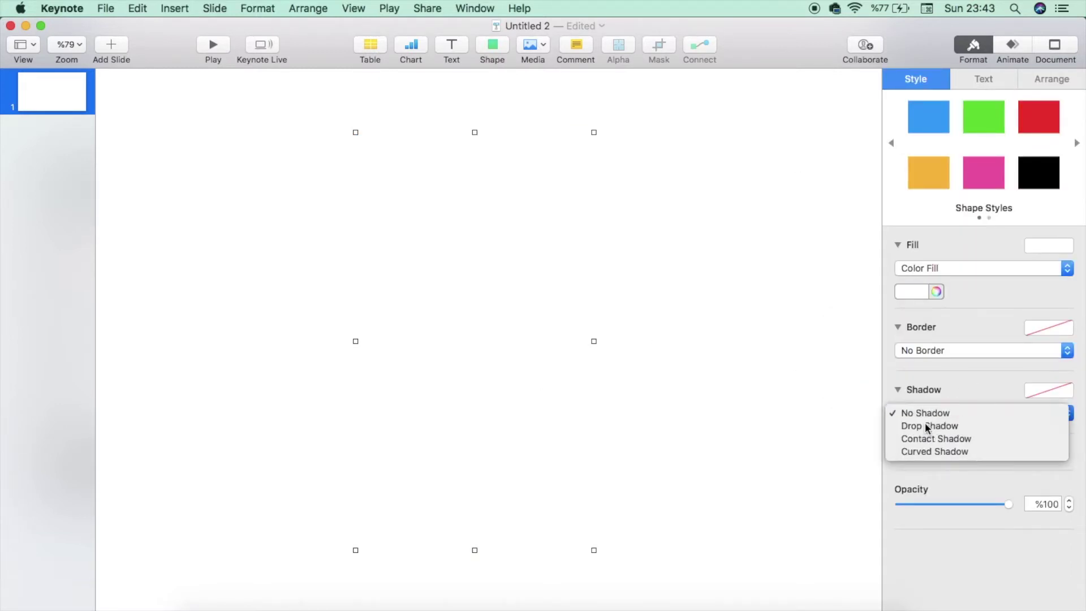
left_click(927, 426)
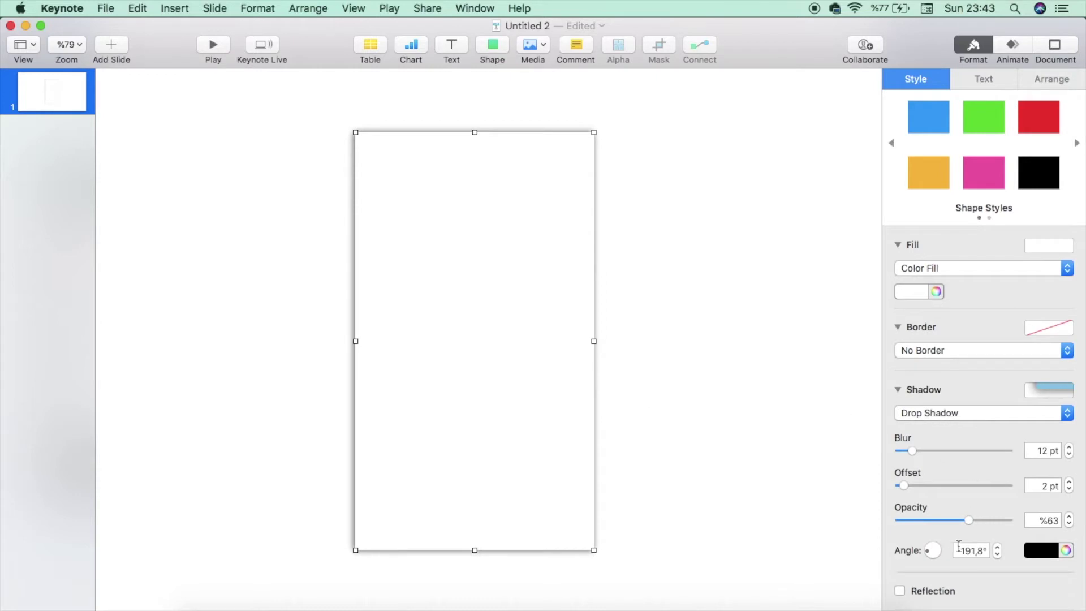
left_click(998, 556)
left_click(997, 555)
left_click(998, 555)
left_click(980, 548)
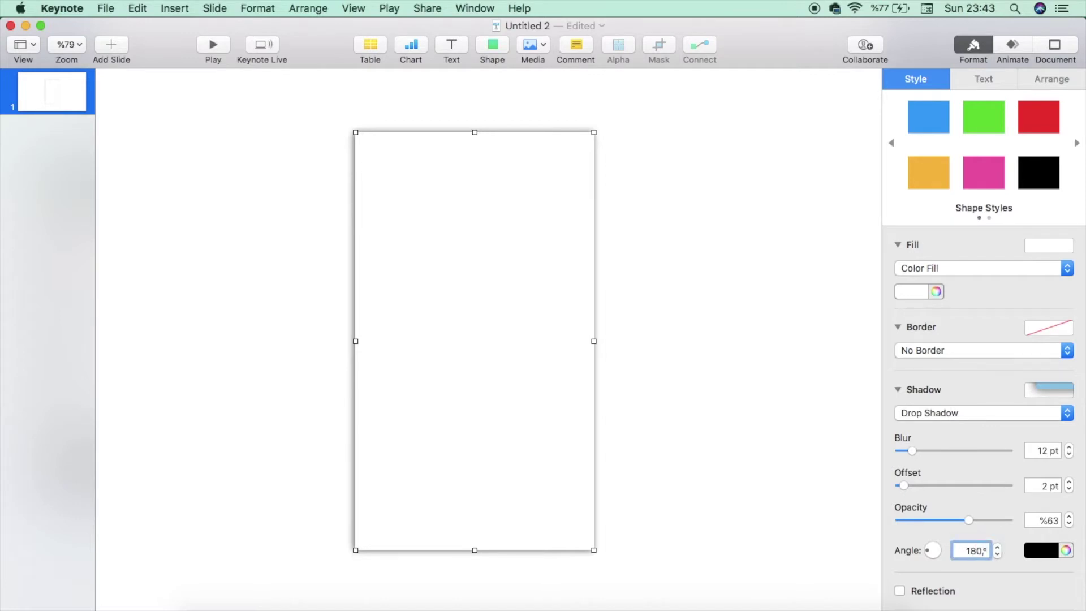
left_click(766, 551)
- Duplicate the rectangle, stretch the copy beyond the original's upper and lower edges to about 779 pt high, and offset it slightly to the right
right_click(498, 430)
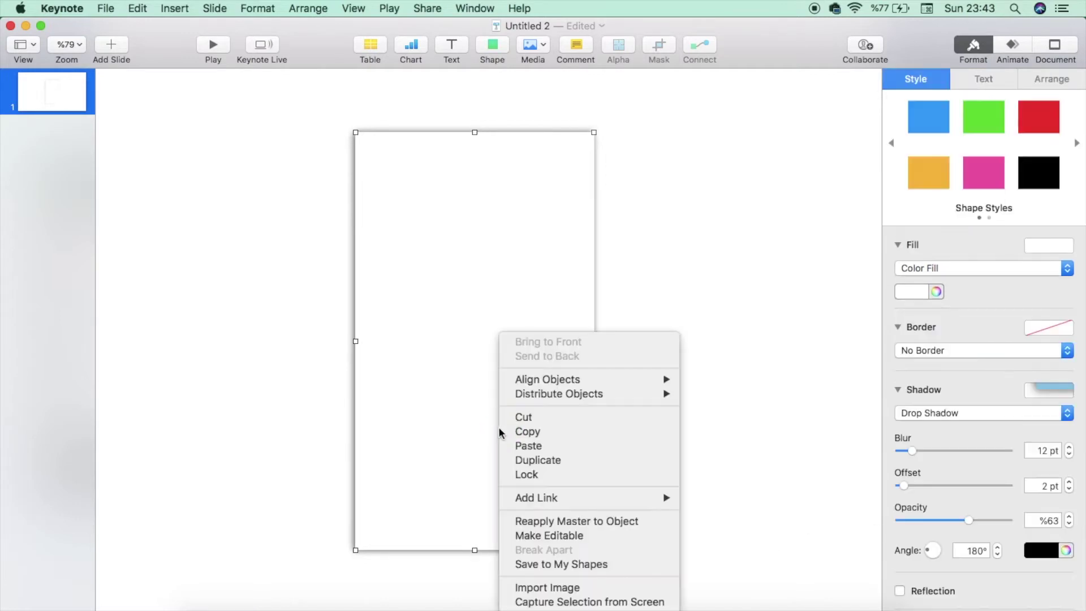
left_click(546, 467)
left_click_drag(521, 466, 606, 461)
left_click_drag(563, 133, 563, 104)
left_click_drag(564, 549, 564, 568)
left_click_drag(589, 499, 538, 502)
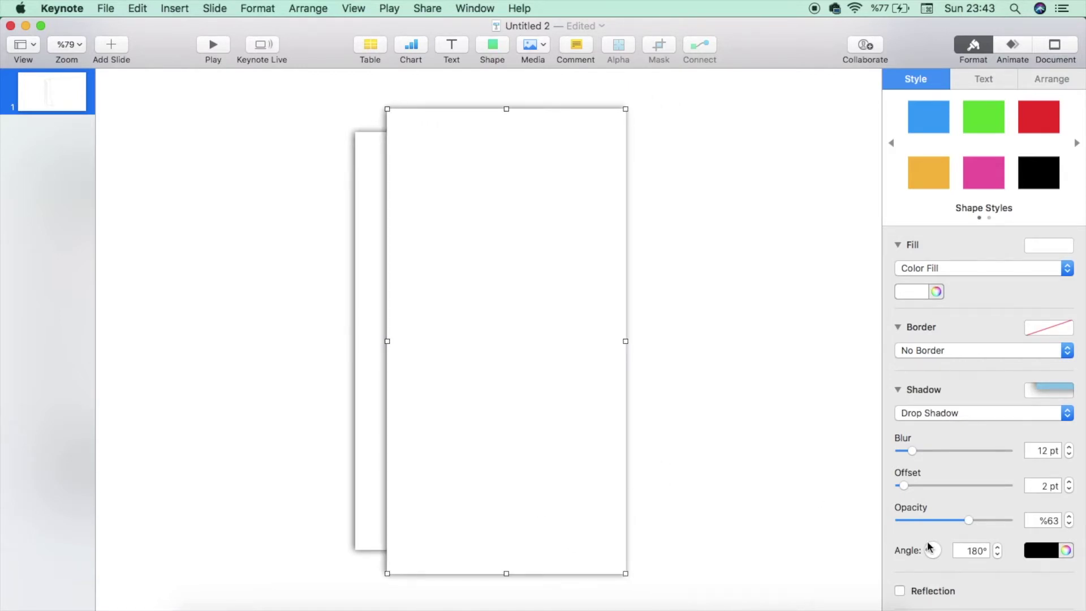
- Remove the copy's shadow and fit it over the original, about 431 pt wide, leaving only the left-edge shadow uncovered
left_click(925, 412)
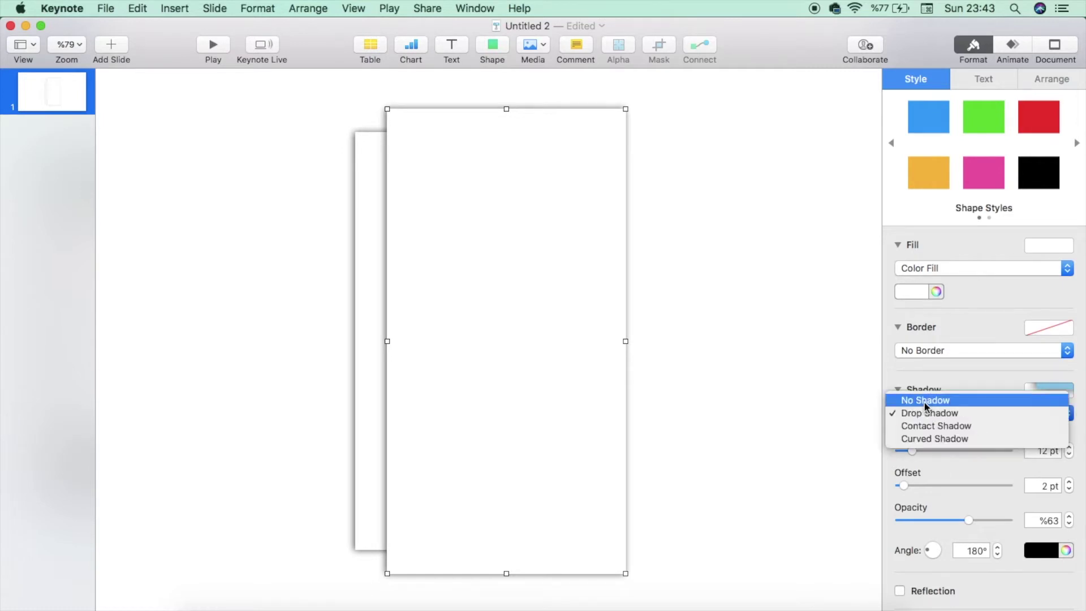
left_click(924, 402)
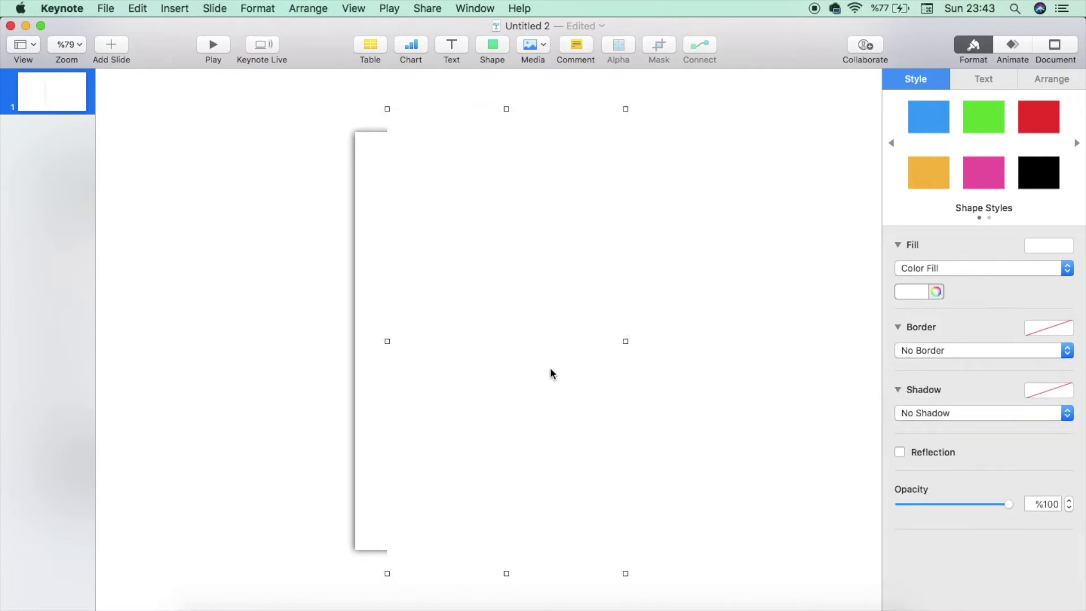
left_click_drag(550, 372, 525, 367)
left_click_drag(601, 342, 620, 340)
left_click_drag(581, 405, 561, 426)
scroll(574, 402, "up", 5)
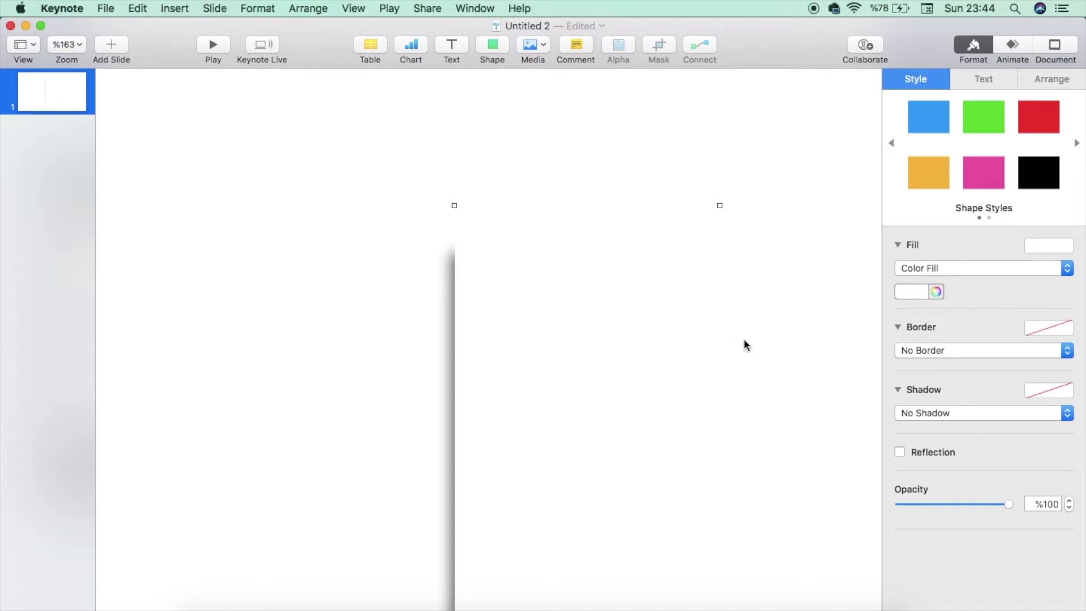
- Group the two white rectangles and move the group toward the slide's left side, to about X 179 pt
scroll(694, 418, "down", 5)
left_click_drag(383, 277, 570, 417)
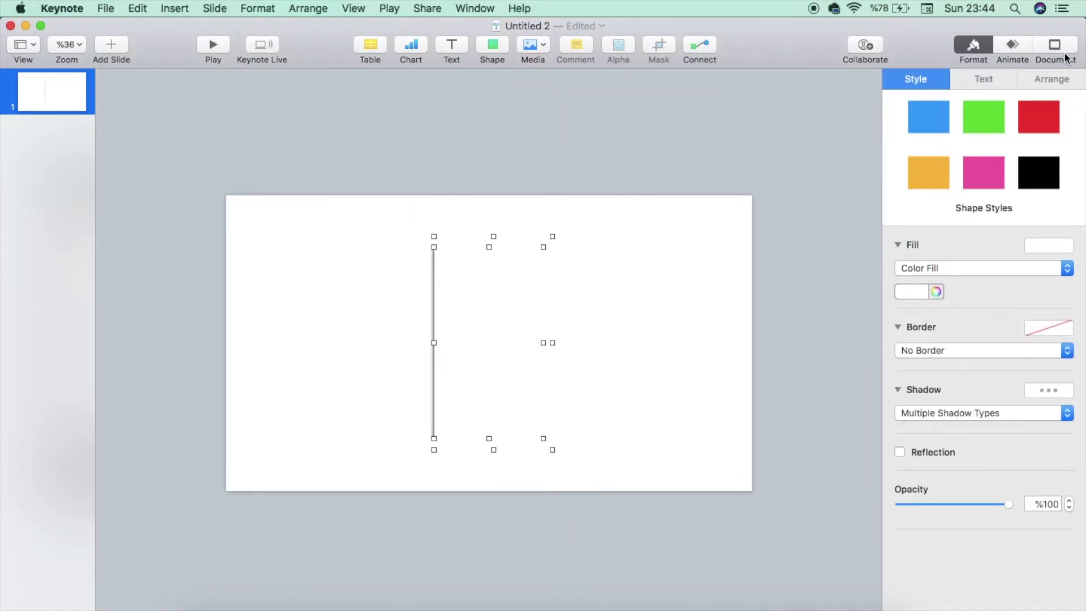
left_click(1052, 80)
right_click(500, 354)
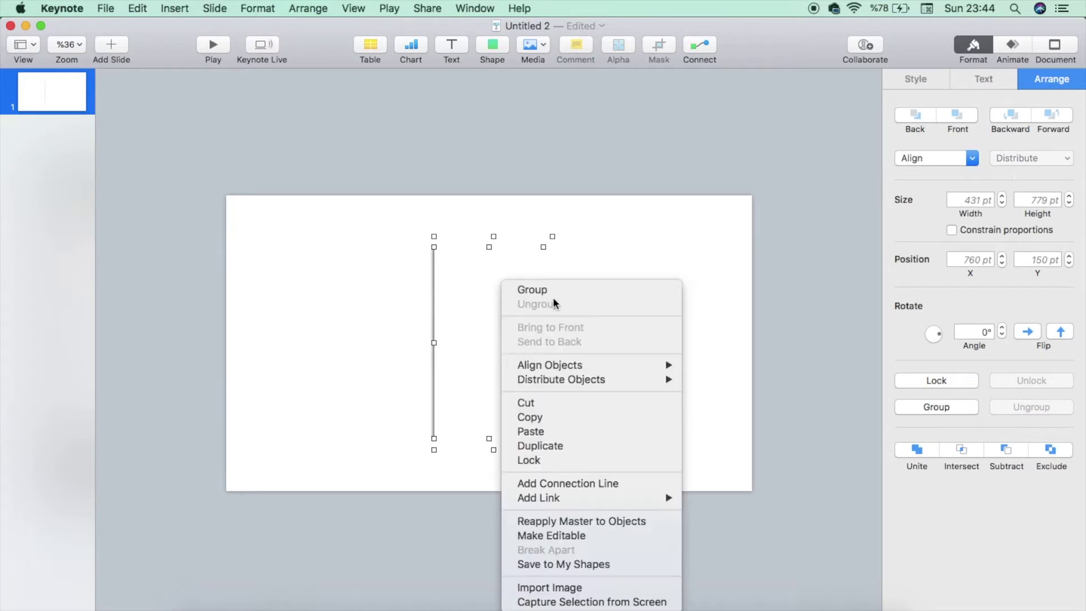
left_click(558, 295)
key("super+0")
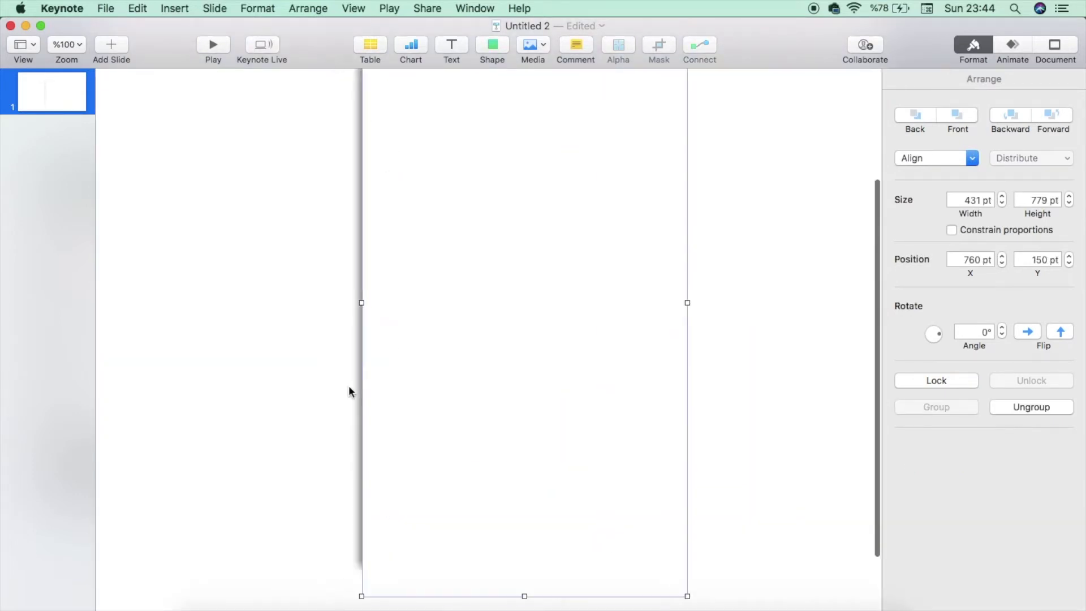
left_click(348, 385)
key("shift+super+0")
left_click_drag(505, 421, 323, 425)
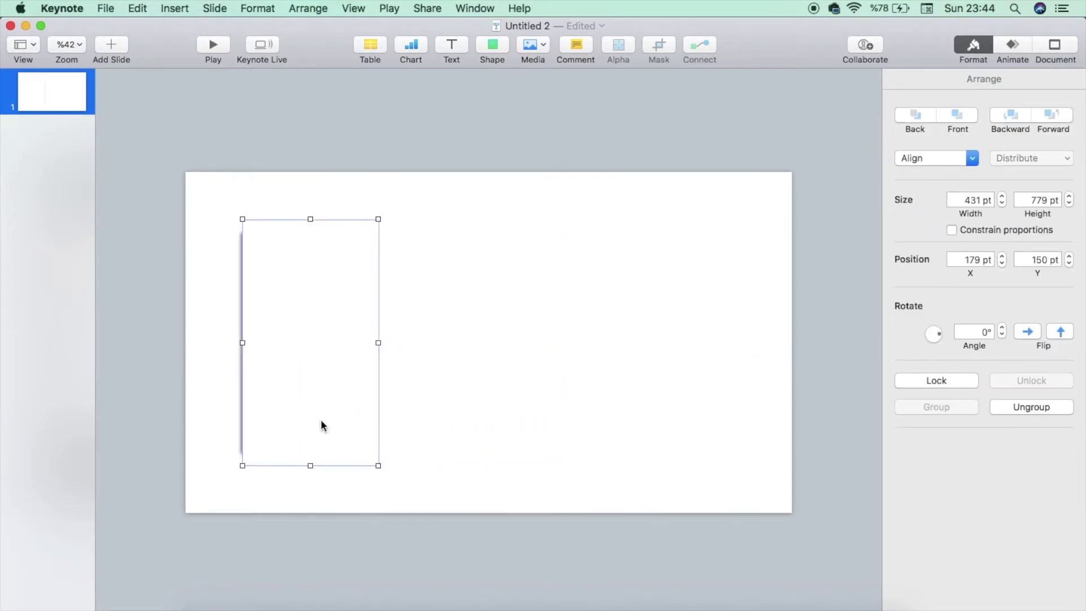
- Add a rounded rectangle to the slide and set its width to 500 pt
left_click(494, 48)
left_click(553, 165)
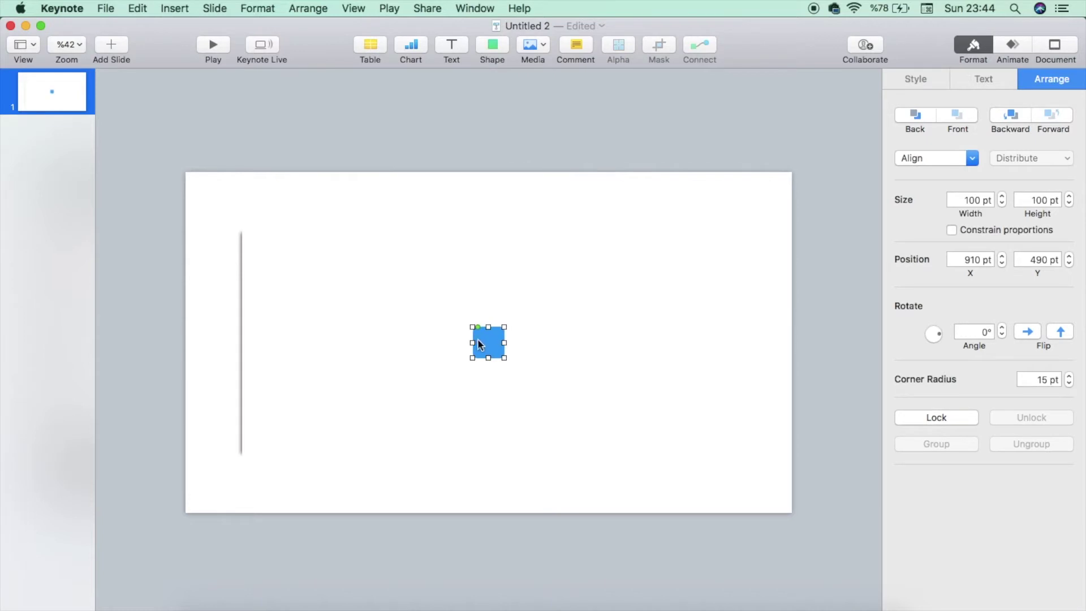
left_click_drag(504, 342, 642, 348)
left_click(971, 200)
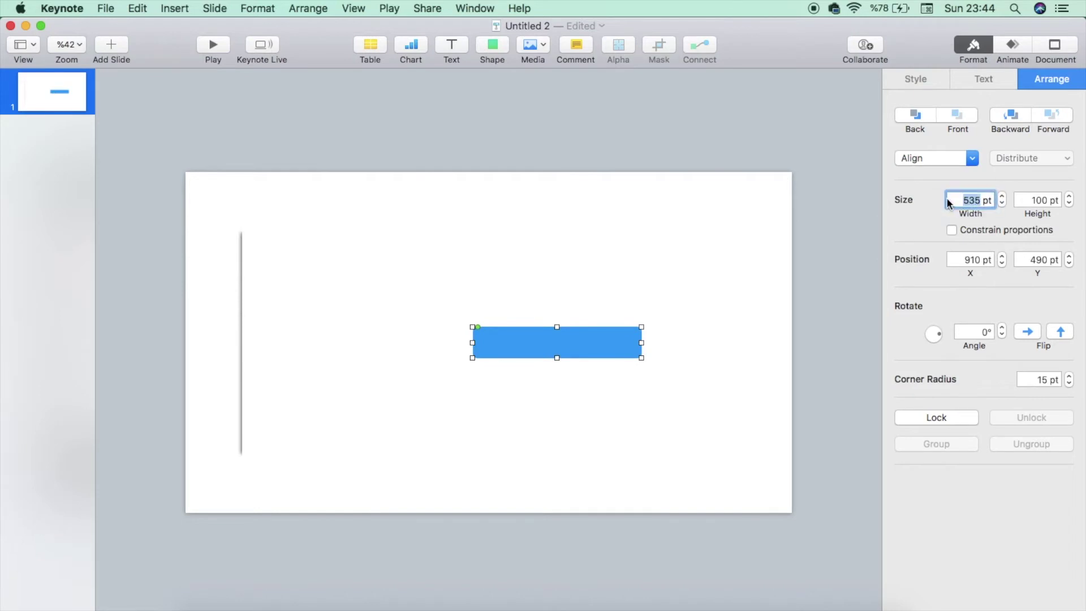
key("Return")
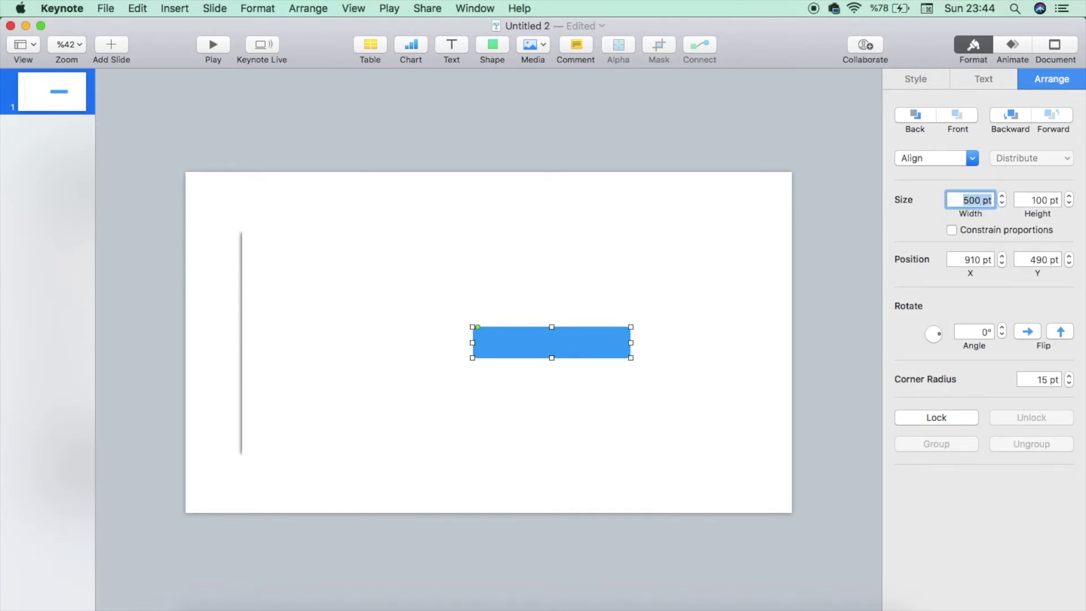
- Label the blue rounded rectangle "STEP 01"
key("super+0")
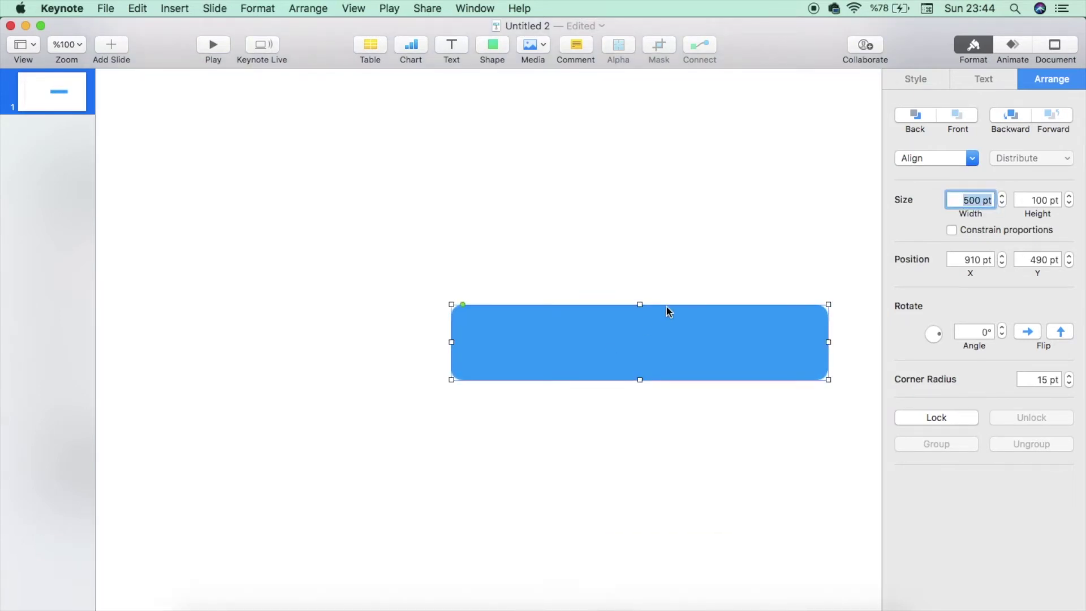
double_click(598, 335)
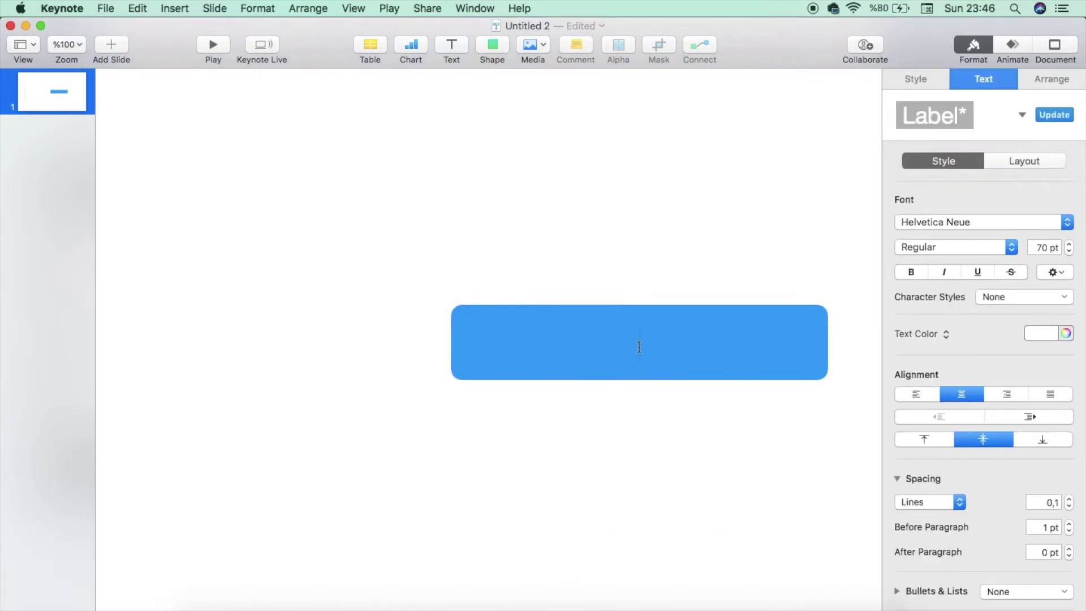
type("ST")
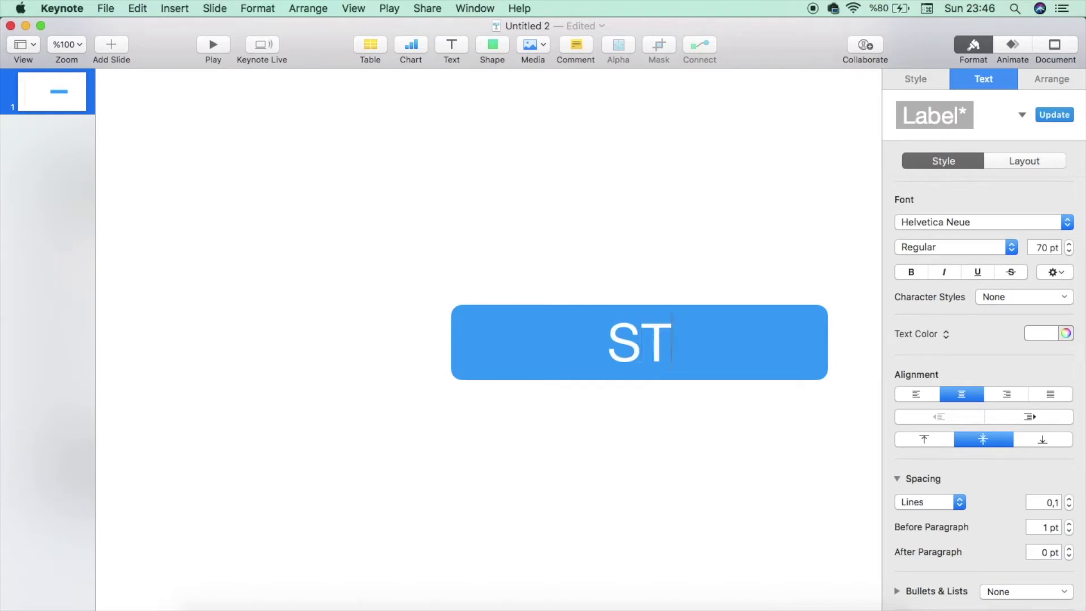
type("EP 01")
left_click(672, 499)
- Apply a drop shadow to the STEP 01 shape
left_click(761, 335)
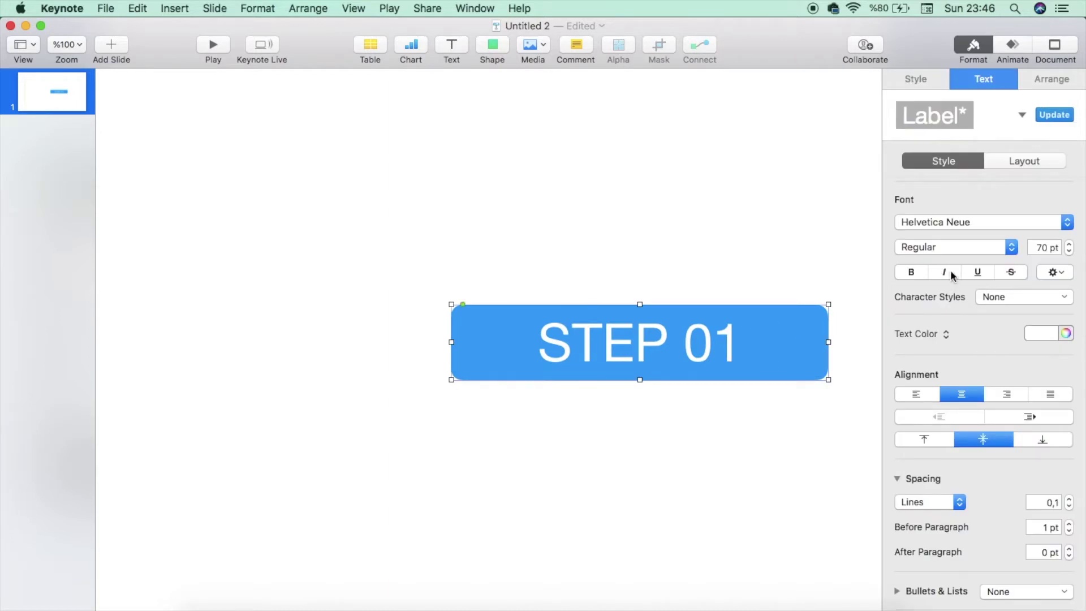
left_click(916, 79)
left_click(911, 414)
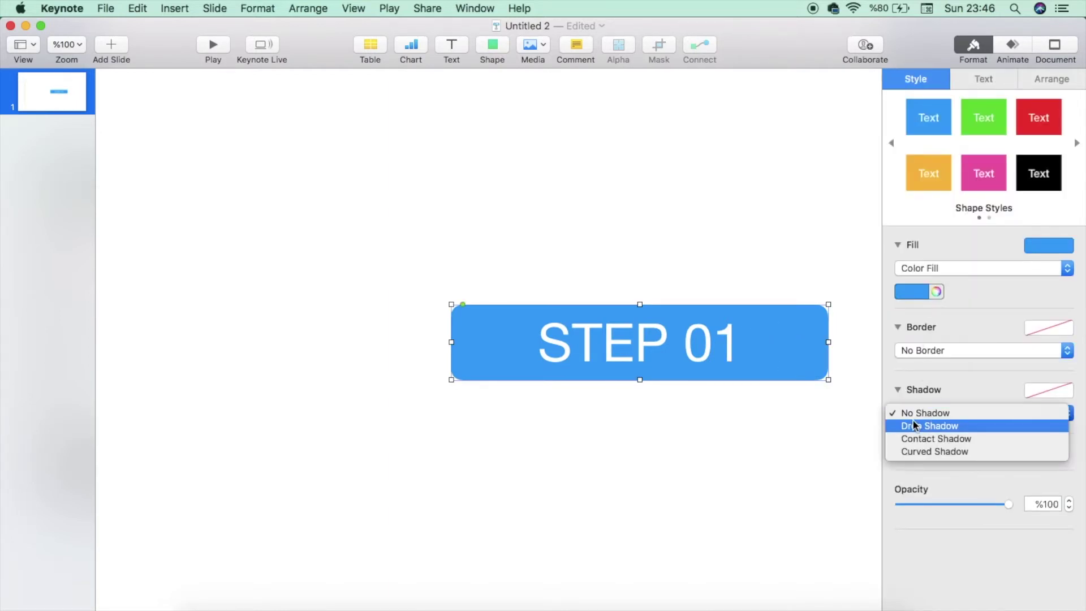
left_click(913, 424)
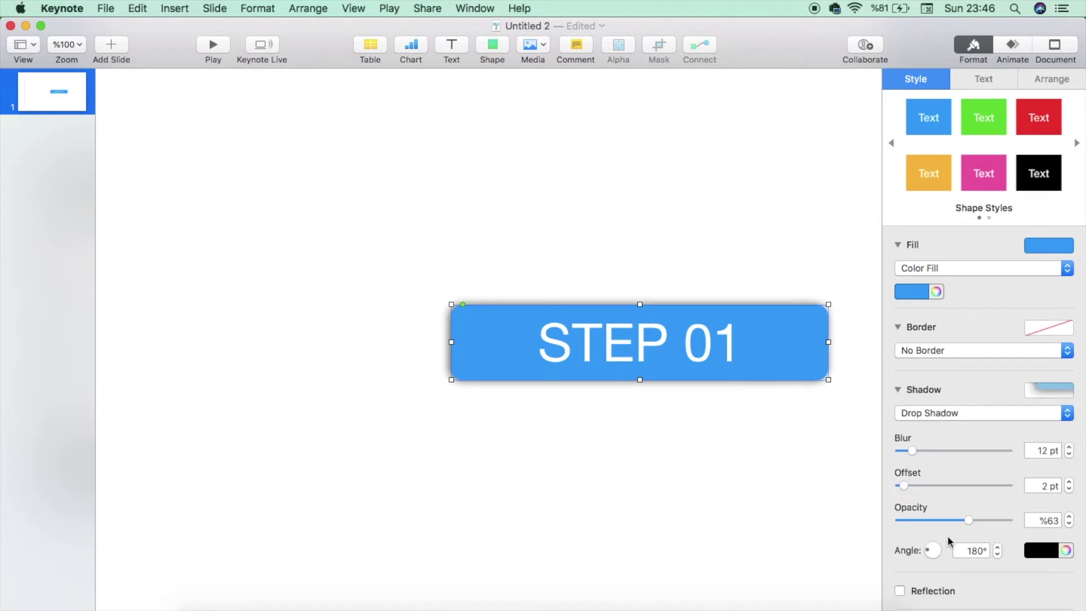
- Move the STEP 01 shape to the slide's left side, just right of the vertical shadow line, keeping its shadow angle at 180°
left_click_drag(676, 358, 328, 344)
key("super+shift+0")
key("super+0")
scroll(328, 344, "left", 5)
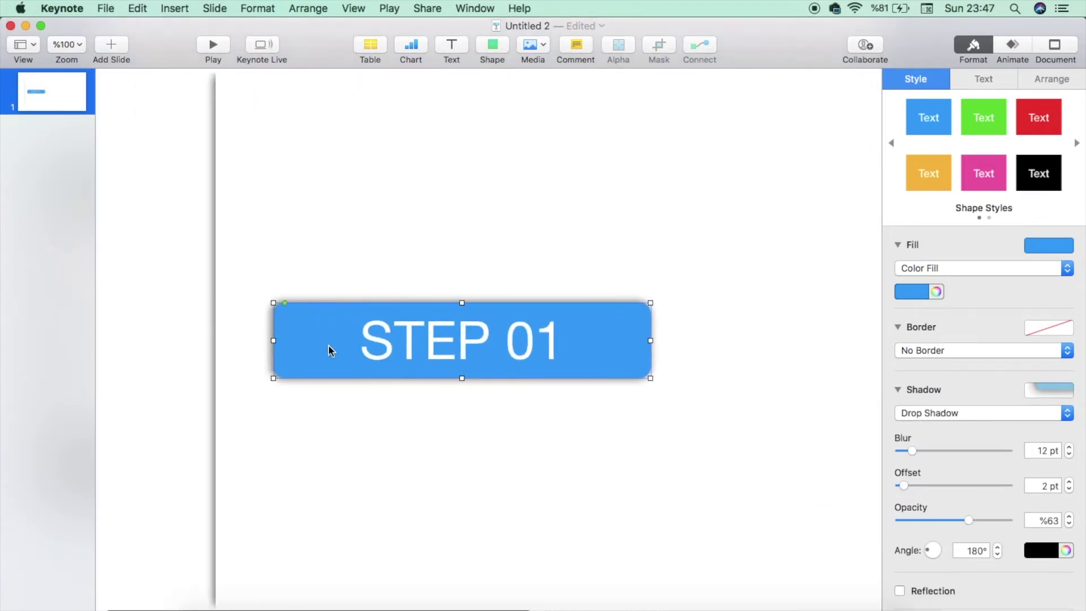
left_click(997, 546)
left_click(998, 557)
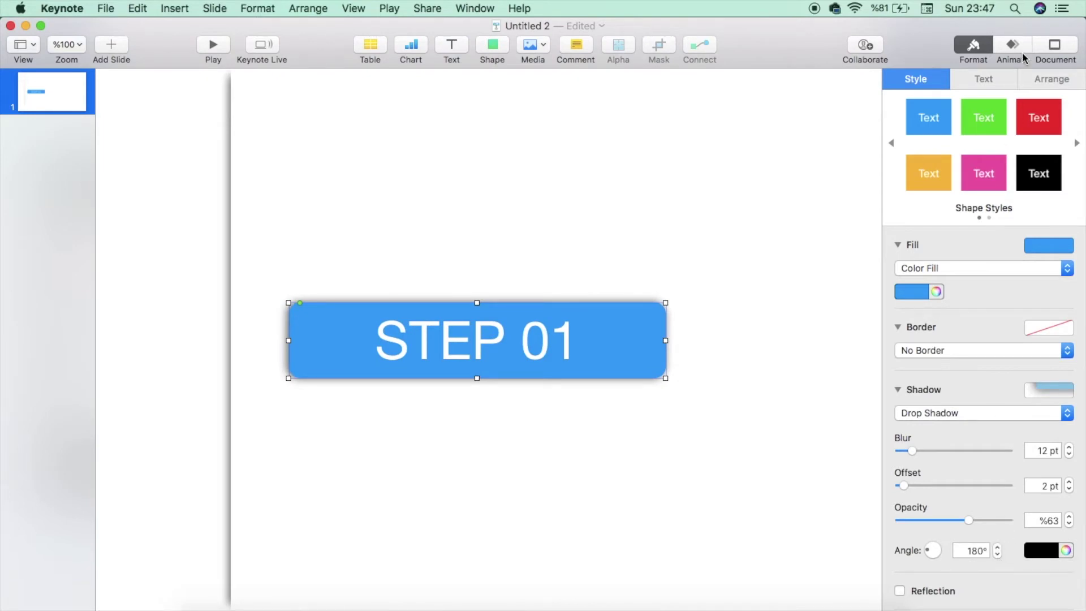
- Rotate the STEP 01 shape to 90°, keeping its corner radius at 15 pt
left_click(1030, 79)
left_click(1002, 327)
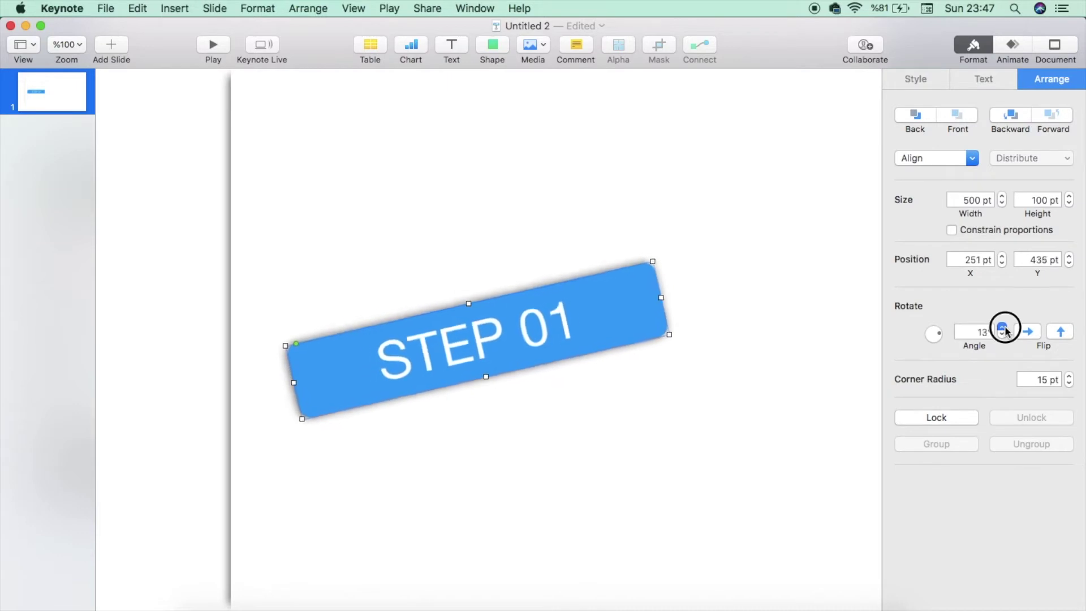
left_click_drag(1002, 328, 1003, 328)
left_click(1069, 375)
left_click(1069, 383)
- Move the vertical STEP 01 shape close to the shadow line, to about X 199 pt and Y 290 pt
key("super+shift+0")
left_click_drag(327, 371, 233, 372)
key("super+0")
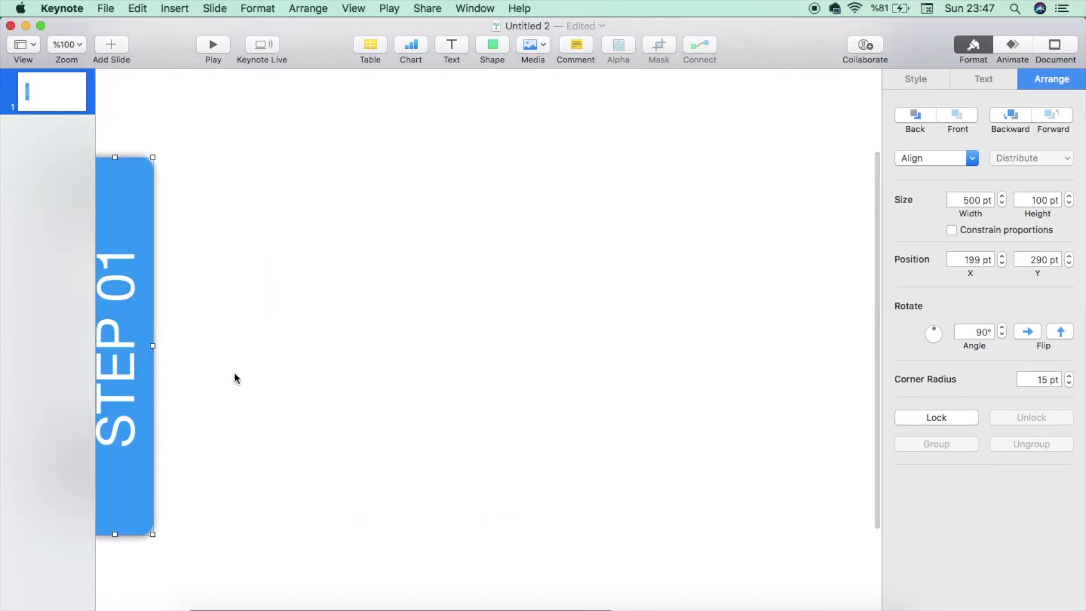
- Move the STEP 01 tab so it overlaps the shadow line at about X 92 pt, and send it behind the white paper group
left_click_drag(310, 406, 227, 406)
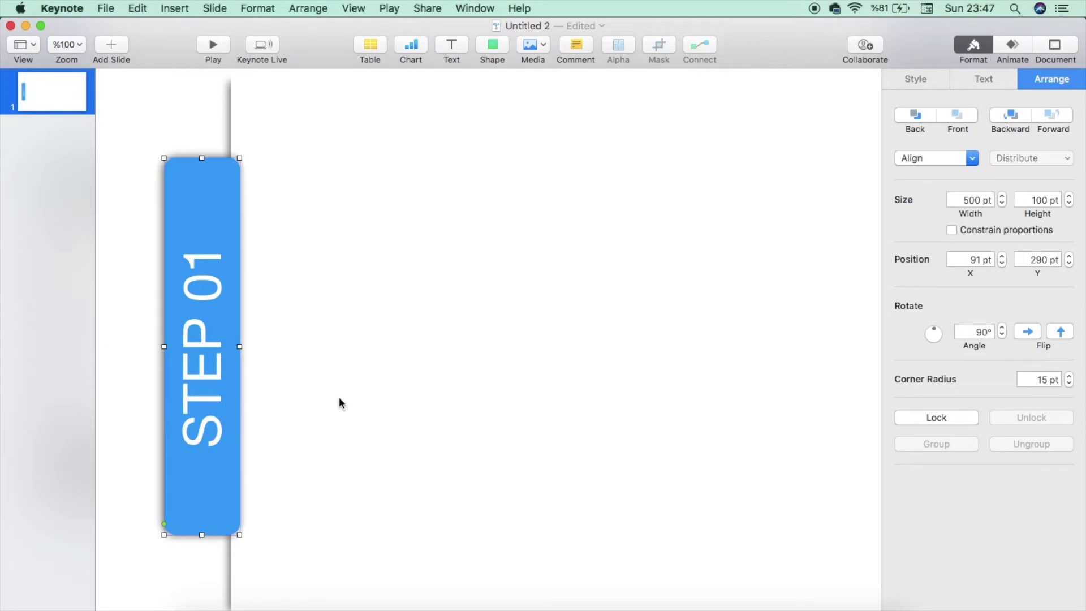
left_click(1005, 119)
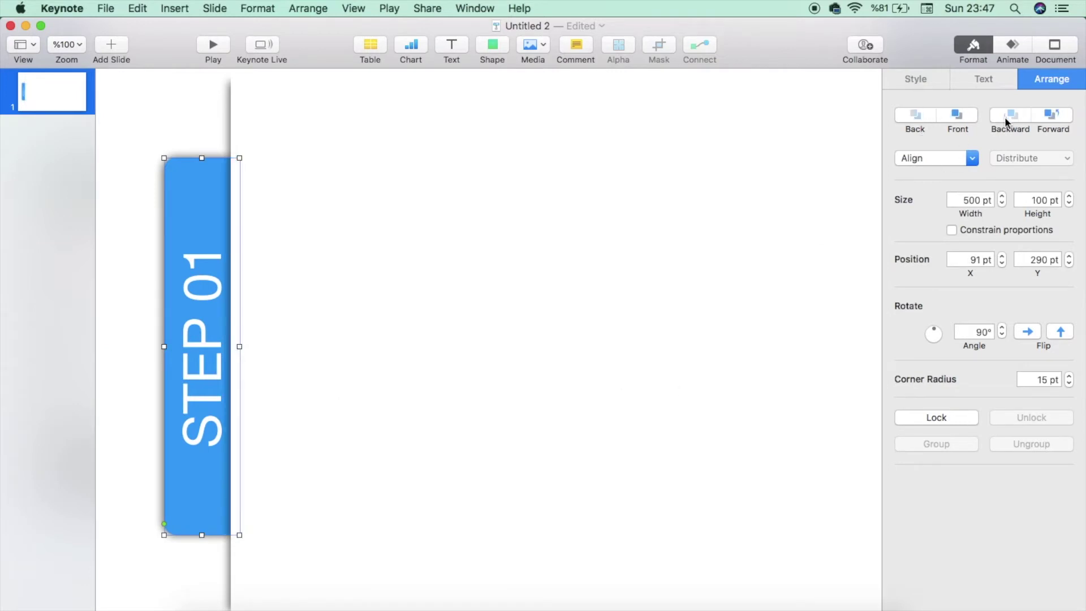
scroll(444, 360, "up", 3)
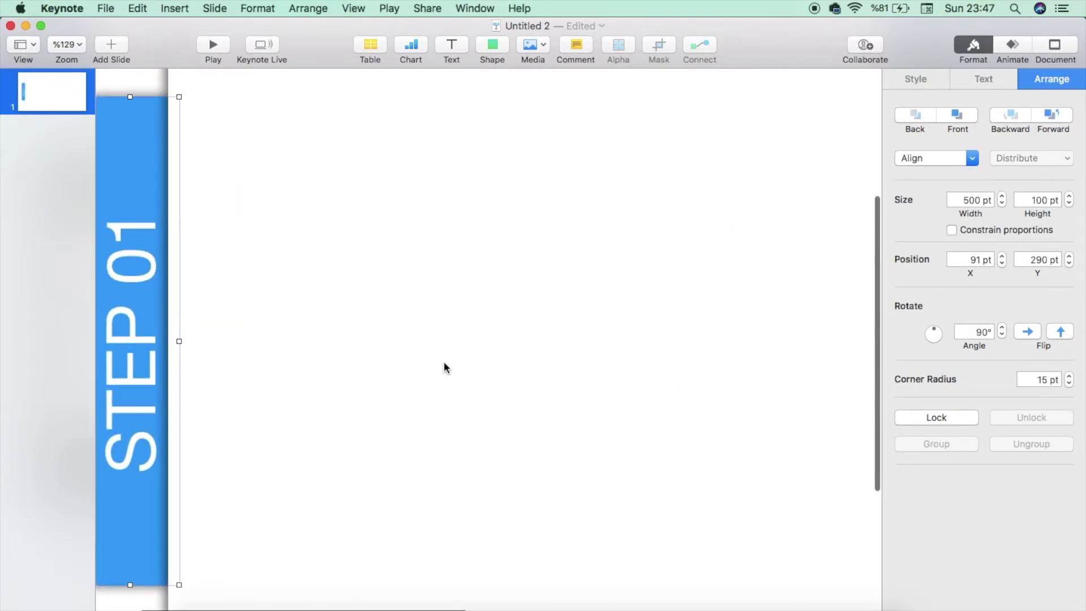
scroll(443, 360, "left", 3)
left_click_drag(235, 354, 235, 354)
scroll(235, 354, "down", 5)
scroll(235, 353, "left", 2)
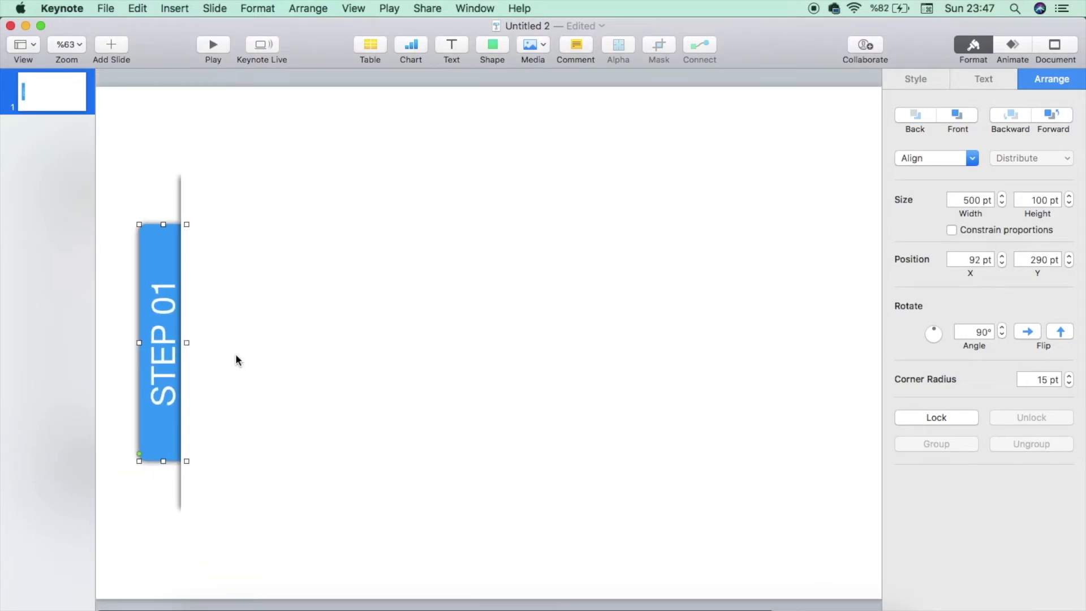
- Move the STEP 01 tab and its paper group together to about X 135 pt, and place a duplicate of the pair farther right
left_click_drag(133, 186, 189, 380)
left_click(209, 378)
right_click(189, 380)
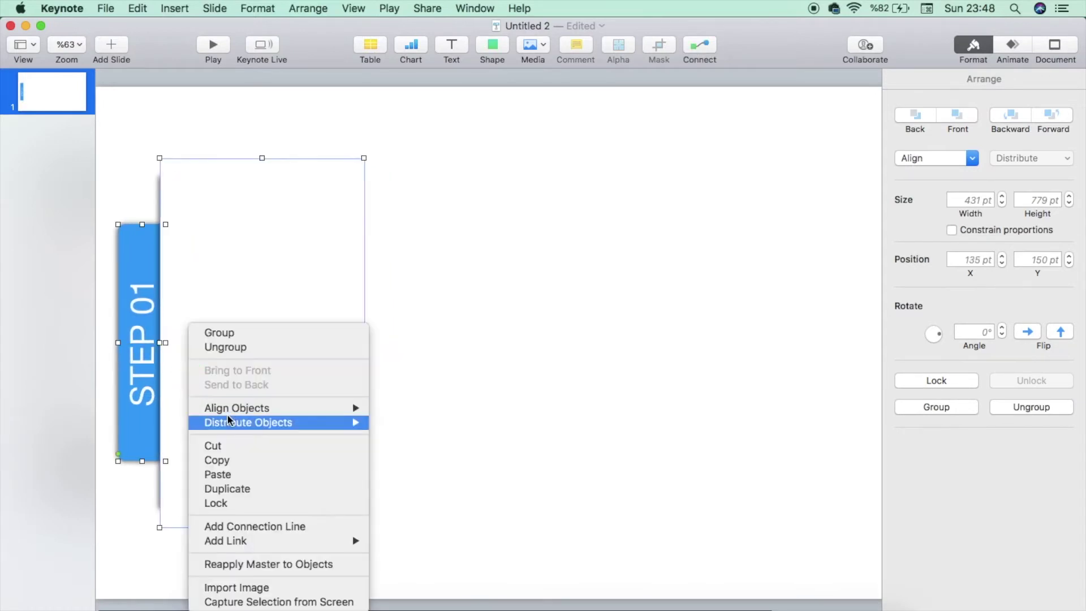
left_click(261, 496)
left_click_drag(273, 371, 638, 388)
- Duplicate the tab-and-paper pair twice more across the slide, placing the rightmost copy at about X 1407 pt
right_click(453, 368)
left_click(480, 487)
right_click(638, 390)
left_click(686, 487)
scroll(633, 452, "down", 3)
left_click(609, 394)
left_click_drag(608, 394, 708, 396)
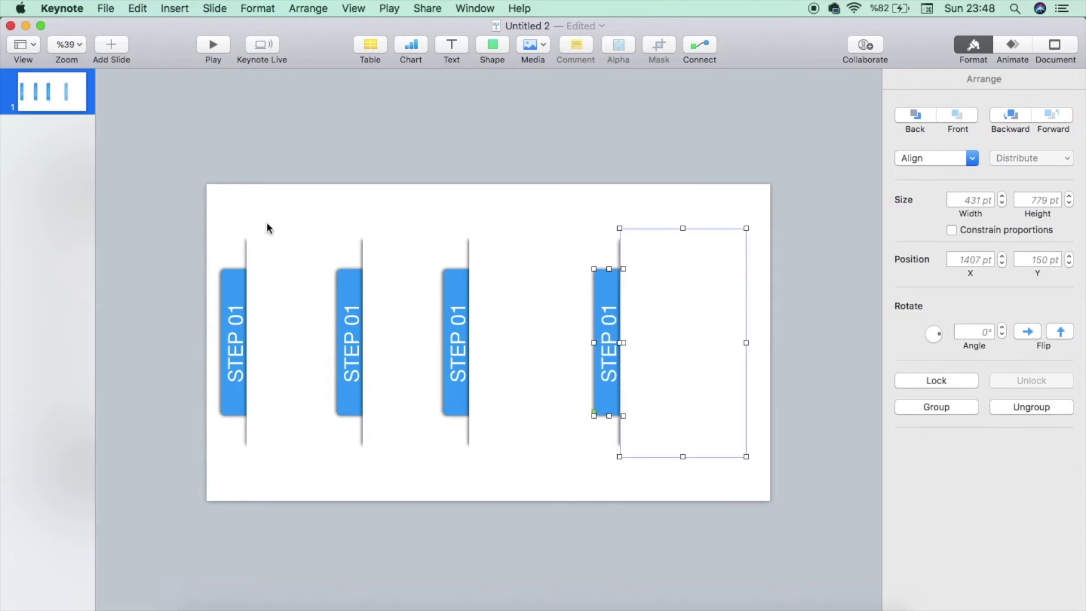
- Select all four tab-and-paper pairs and shift them slightly right together
left_click_drag(219, 228, 690, 417)
left_click_drag(669, 381, 681, 387)
left_click(805, 427)
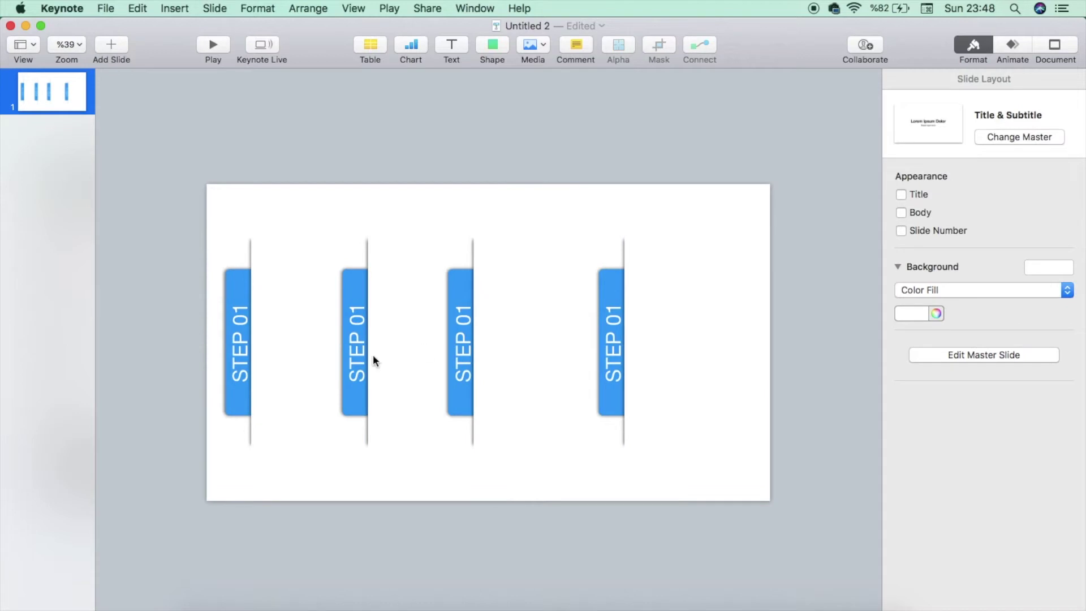
- Replace the second tab's label with STEP 02
left_click(233, 375)
scroll(233, 375, "up", 5)
double_click(300, 390)
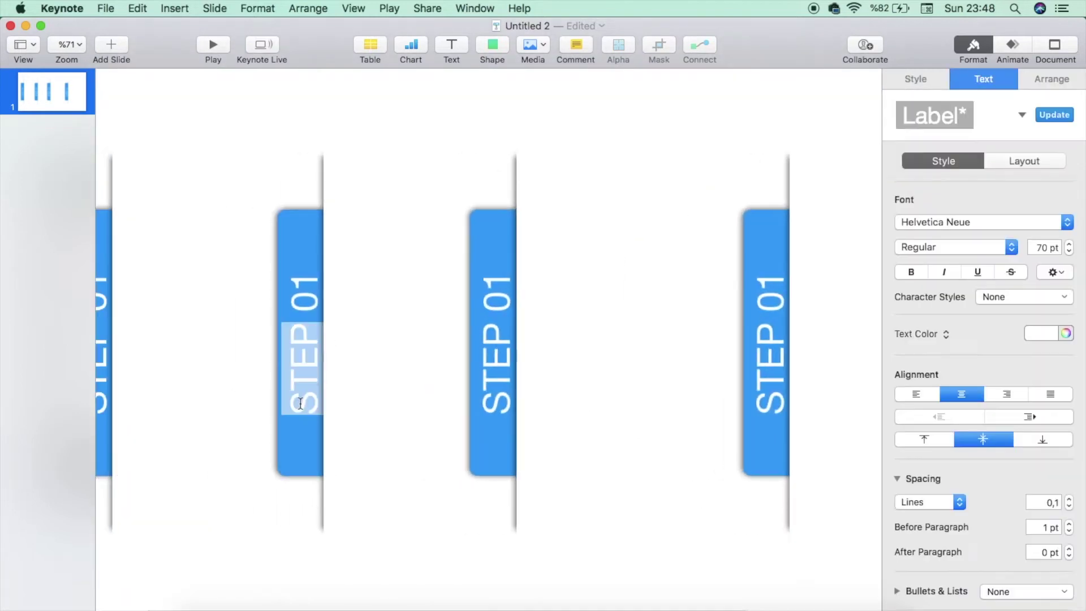
double_click(313, 279)
key("BackSpace")
key("BackSpace")
key("BackSpace")
key("BackSpace")
key("BackSpace")
key("BackSpace")
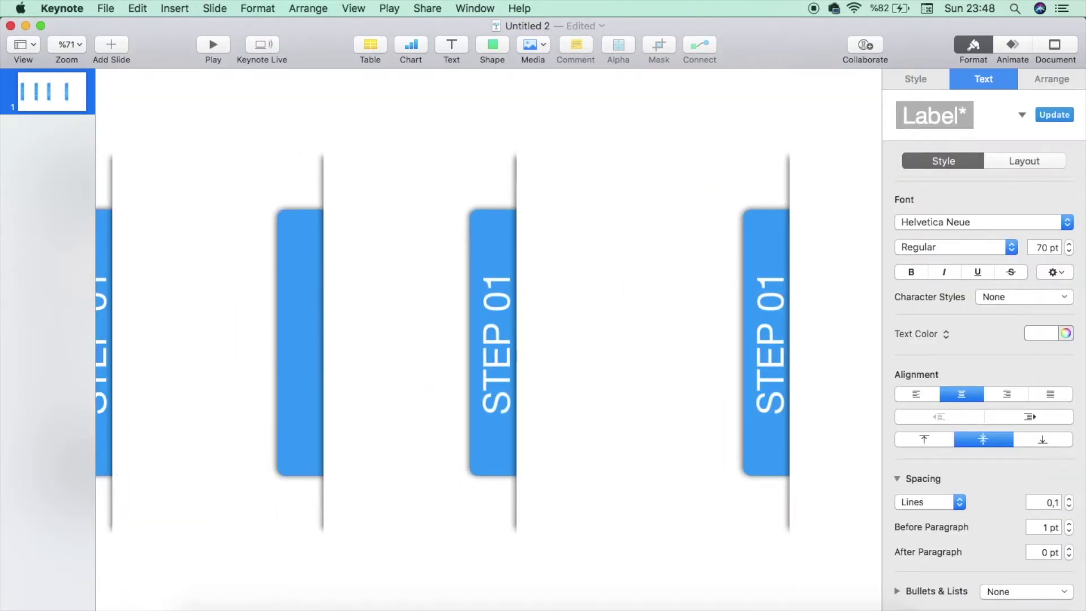
type("STEP")
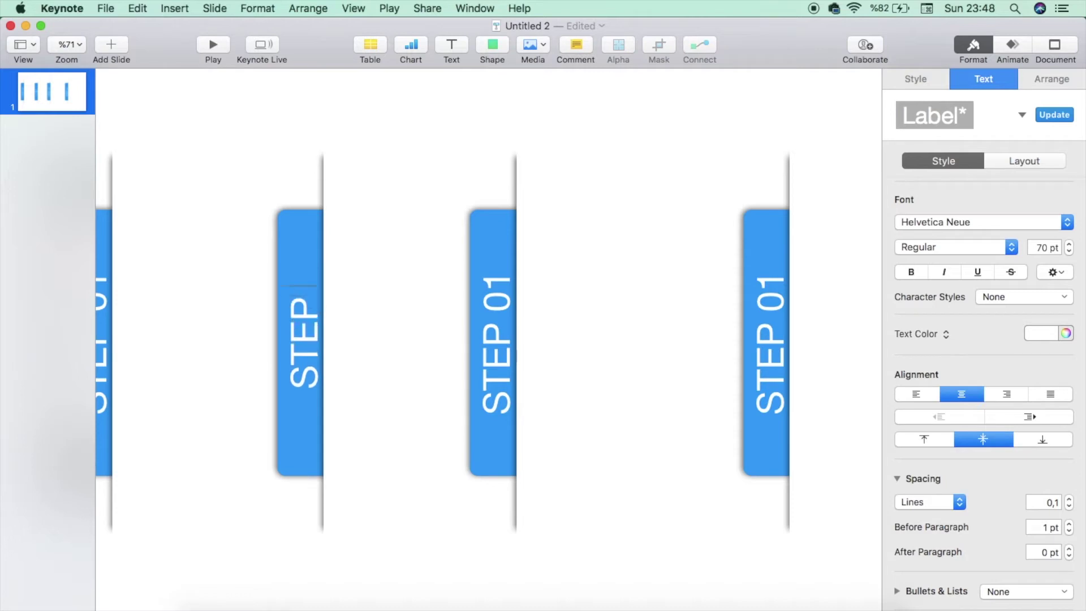
type(" 02")
- Change the third tab's label to STEP 03
double_click(506, 303)
left_click(506, 301)
key("BackSpace")
type("3")
- Change the fourth tab's label to STEP 04
double_click(776, 281)
key("BackSpace")
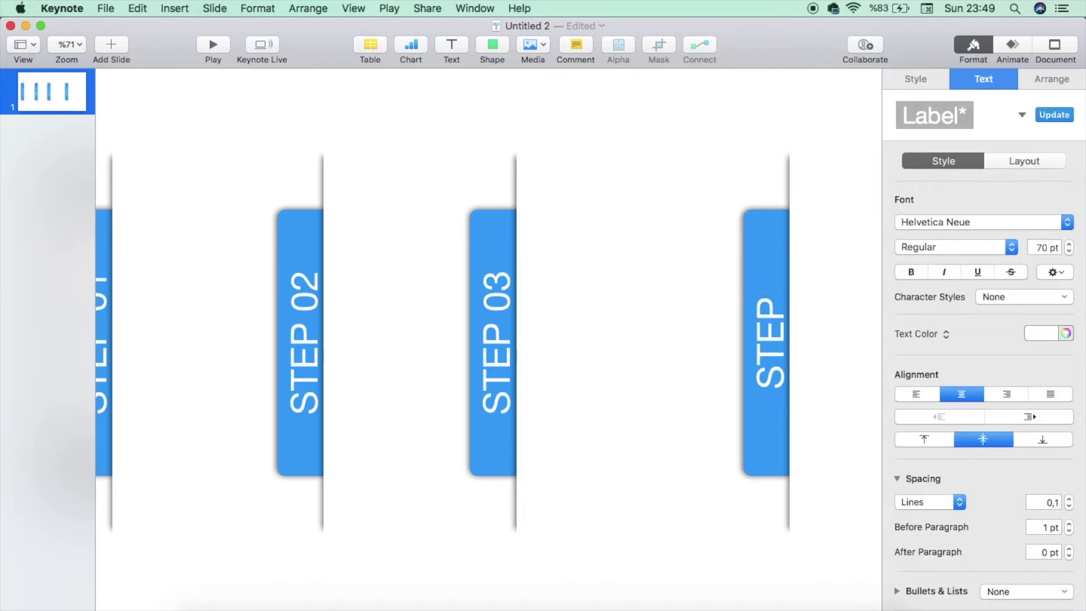
type("04")
left_click(646, 232)
scroll(633, 232, "down", 5)
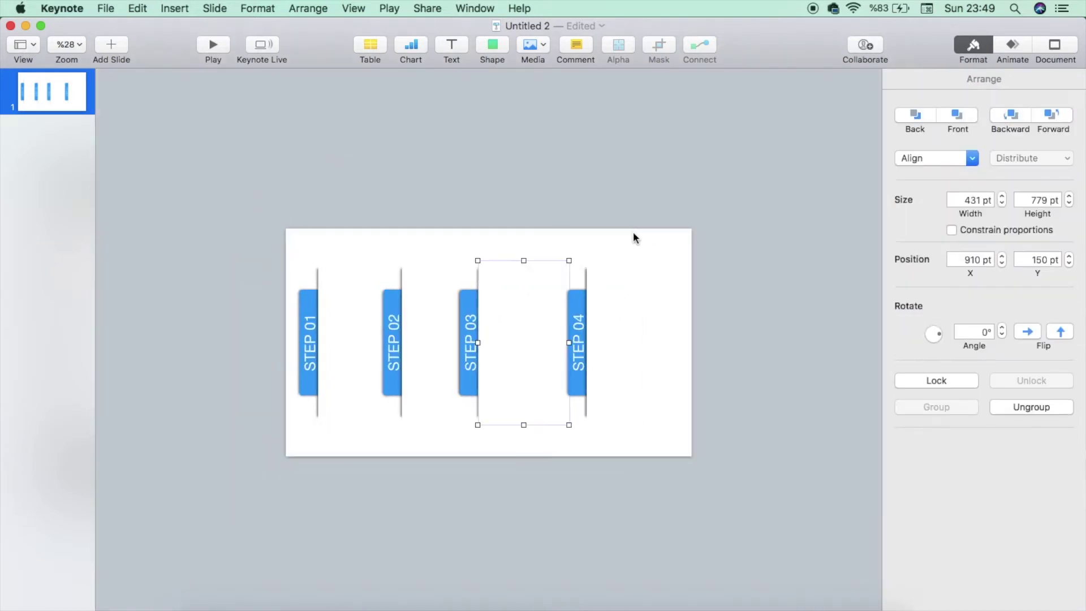
- Fill the STEP 01 tab with orange-yellow
scroll(373, 372, "up", 3)
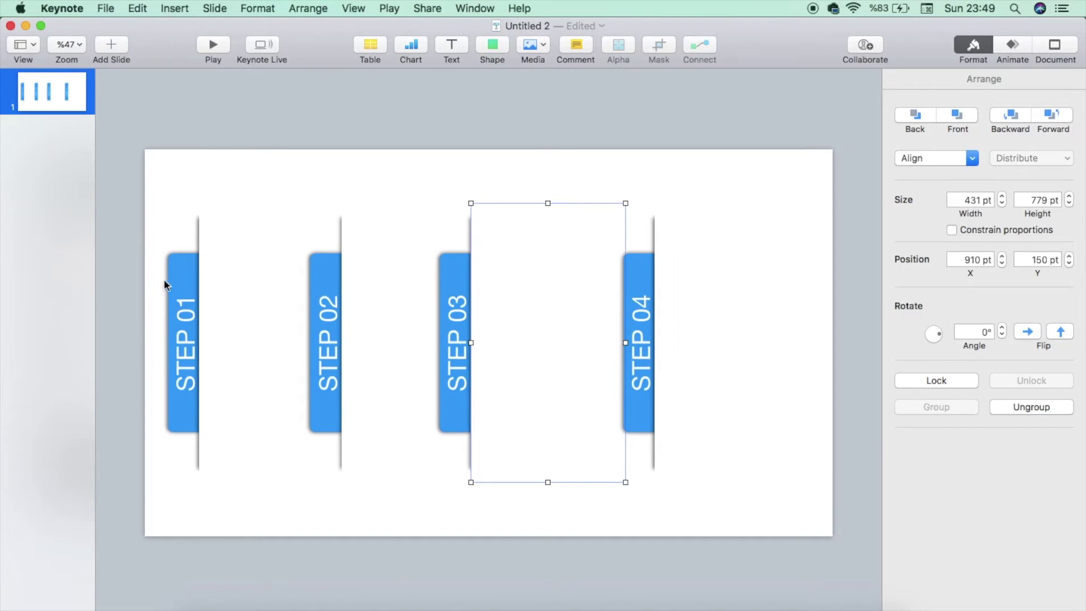
left_click(178, 283)
left_click(936, 83)
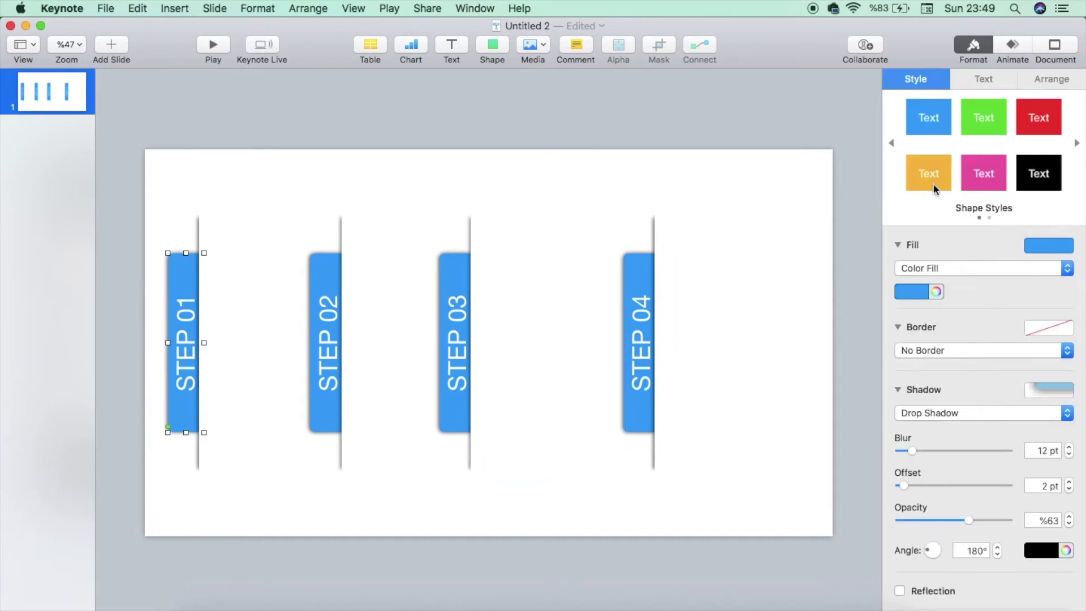
left_click(920, 291)
left_click(931, 351)
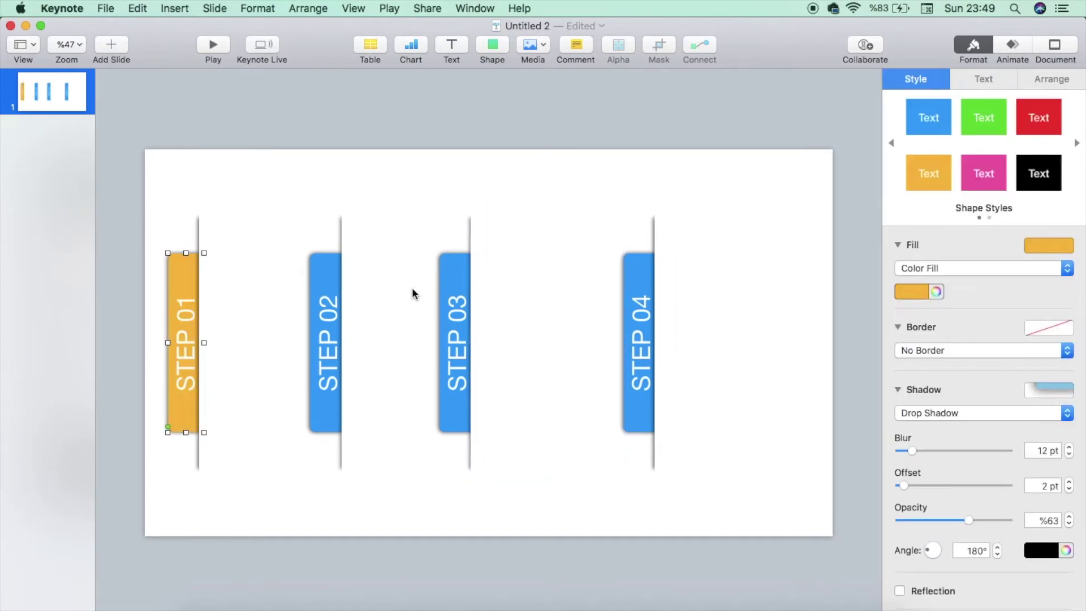
- Fill the STEP 02 tab with light red
left_click(330, 275)
left_click(921, 291)
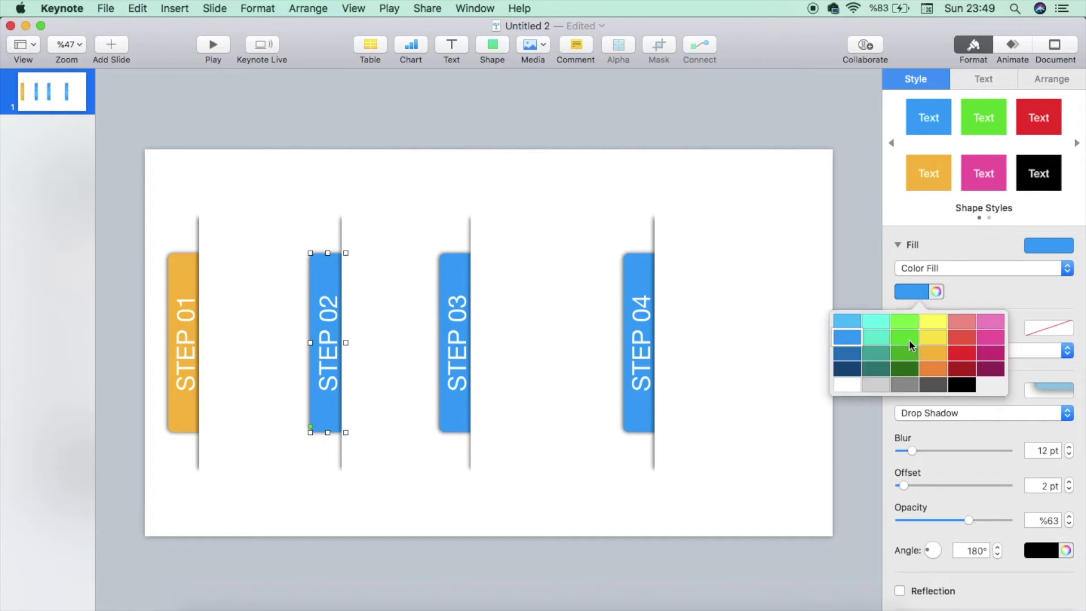
left_click(964, 338)
- Fill the STEP 04 tab with pink after trying darker magenta shades, leaving the STEP 03 tab blue
left_click(457, 272)
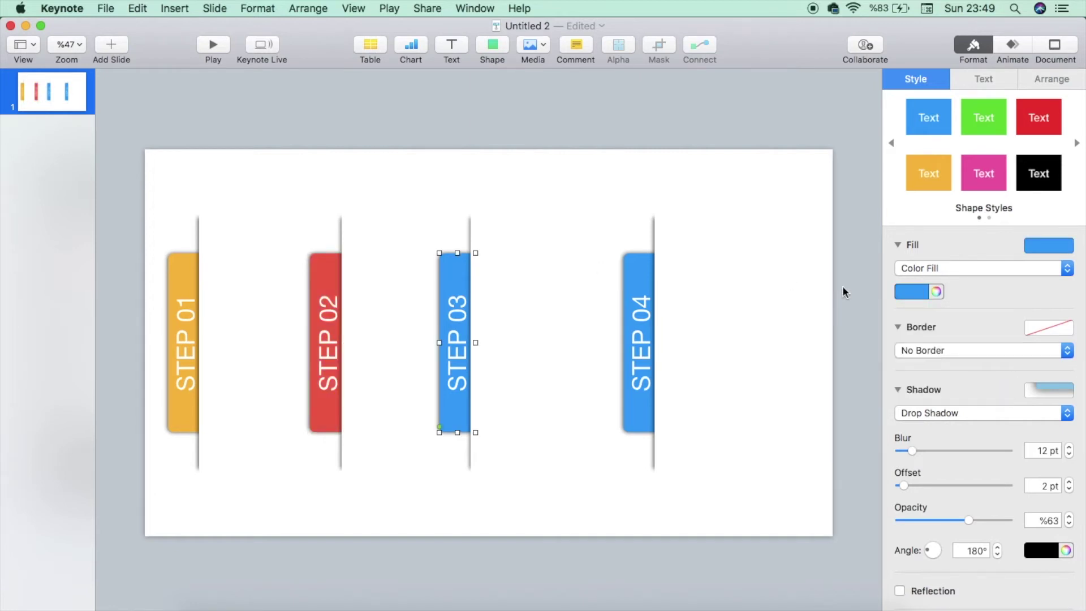
left_click(643, 268)
left_click(922, 290)
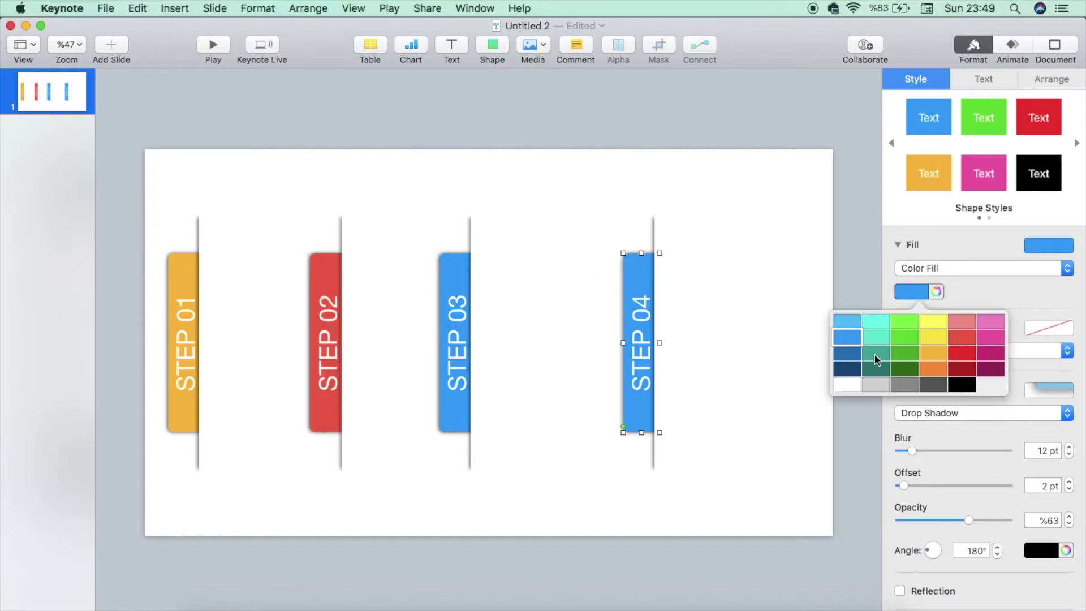
left_click(993, 351)
left_click(922, 290)
left_click(995, 371)
left_click(922, 290)
left_click(993, 344)
- Select the STEP 04 tab with its paper group and move the pair slightly right
left_click_drag(163, 216, 710, 419)
left_click(706, 385)
left_click(673, 368)
left_click(642, 365, "shift")
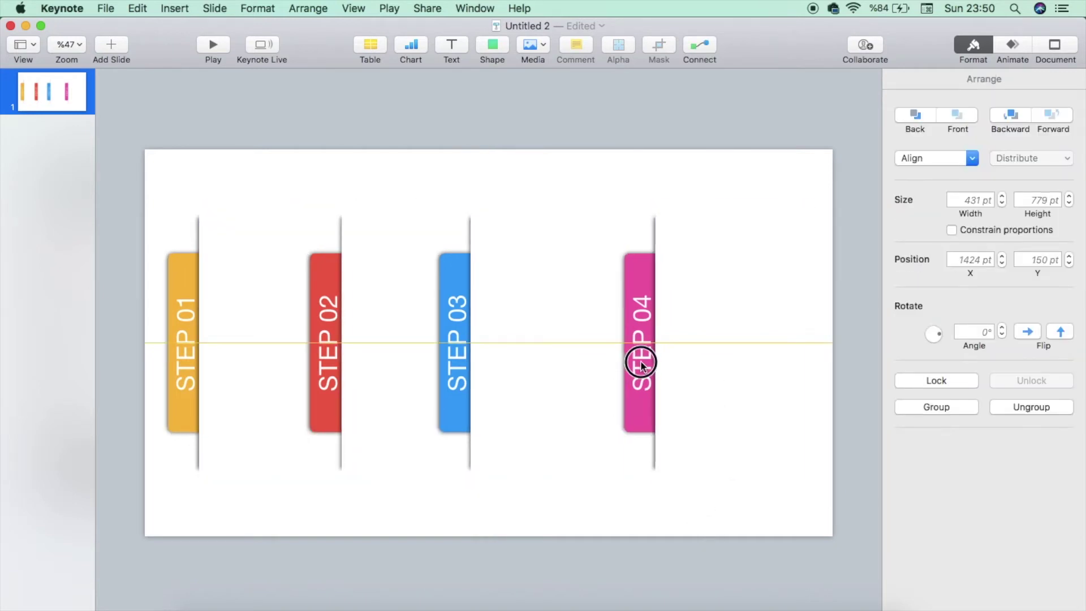
left_click_drag(641, 365, 659, 356)
- Move the STEP 03 pair right, and the STEP 02 tab with its paper group right to about X 606 pt
left_click(511, 361)
left_click(456, 356, "shift")
left_click_drag(456, 356, 497, 354)
left_click(340, 326)
left_click(354, 335, "shift")
left_click_drag(354, 334, 394, 344)
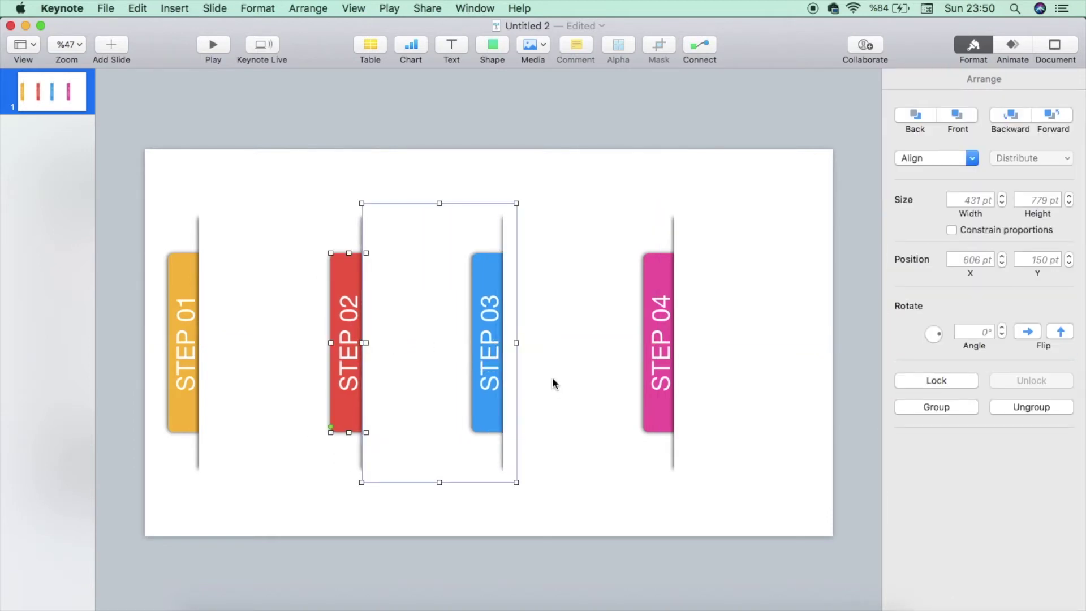
- Move the STEP 04 and STEP 03 tab-and-paper pairs farther right to space the four tabs roughly evenly
left_click(737, 400)
left_click(670, 342, "shift")
left_click_drag(670, 342, 700, 368)
left_click(569, 364)
left_click(481, 346, "shift")
left_click_drag(480, 346, 502, 346)
left_click(480, 521)
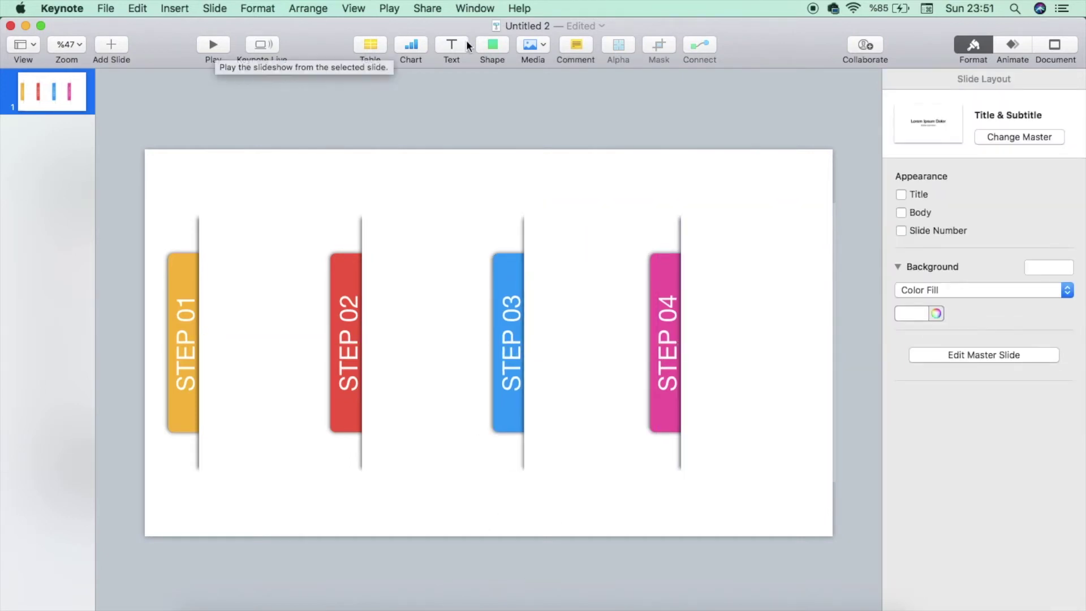
- Browse the shape library from Objects through Work for icons that suit the four steps
left_click(491, 46)
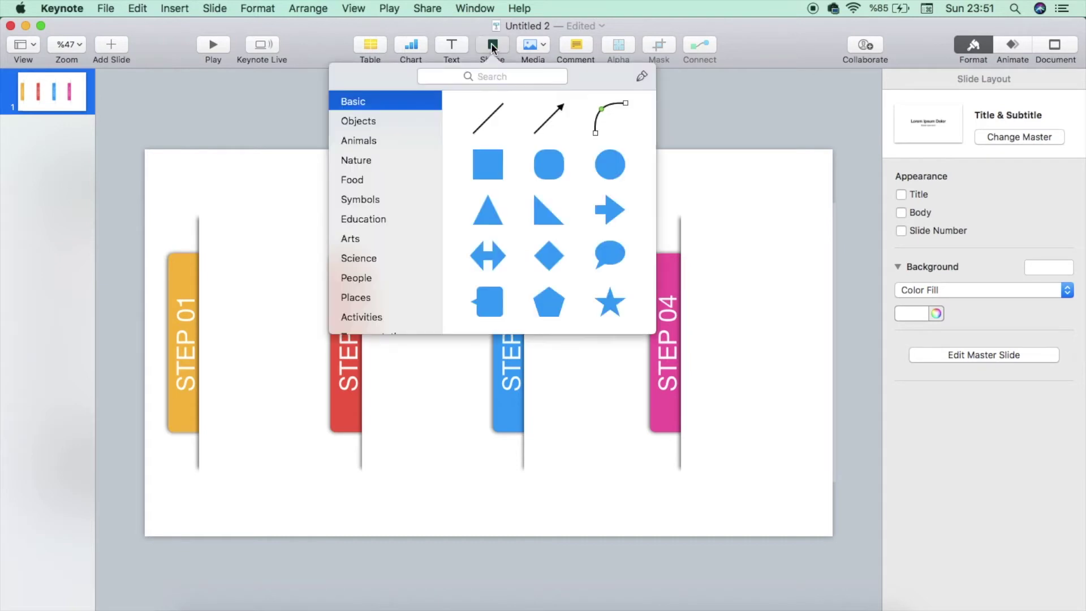
left_click(357, 120)
key("Down")
key("Down")
key("Down")
key("Down")
key("Down")
key("Down")
key("Down")
key("Down")
key("Down")
key("Down")
key("Down")
key("Down")
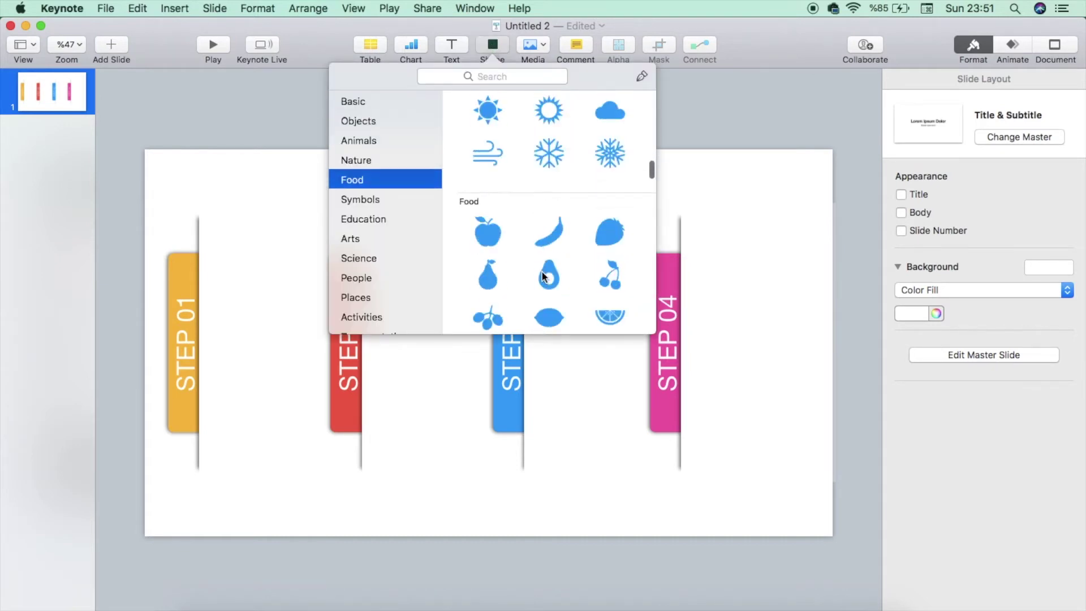
key("Up")
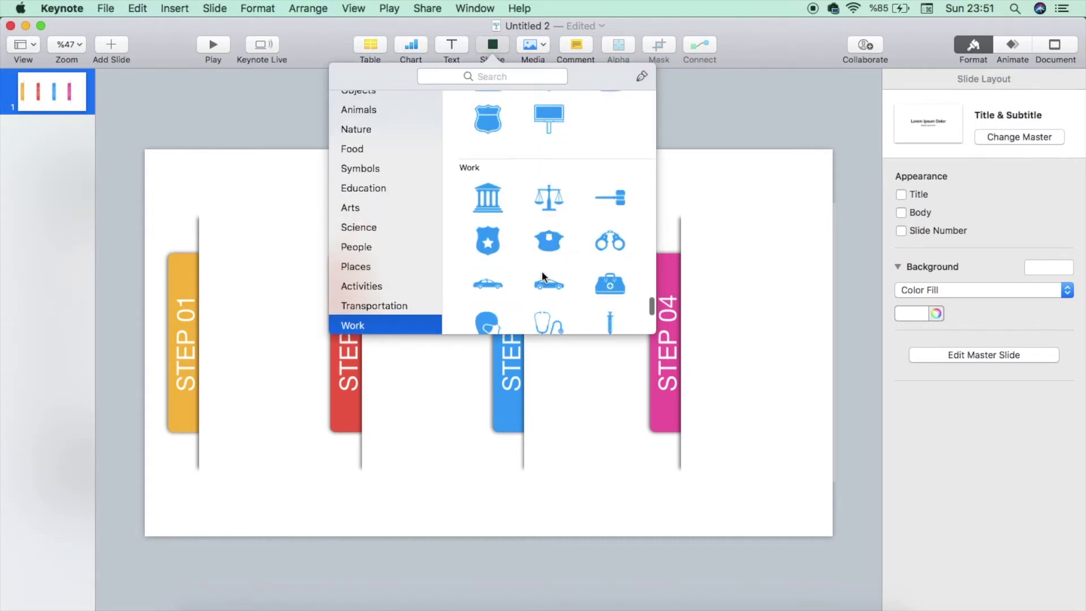
key("Down")
key("Down")
key("Up")
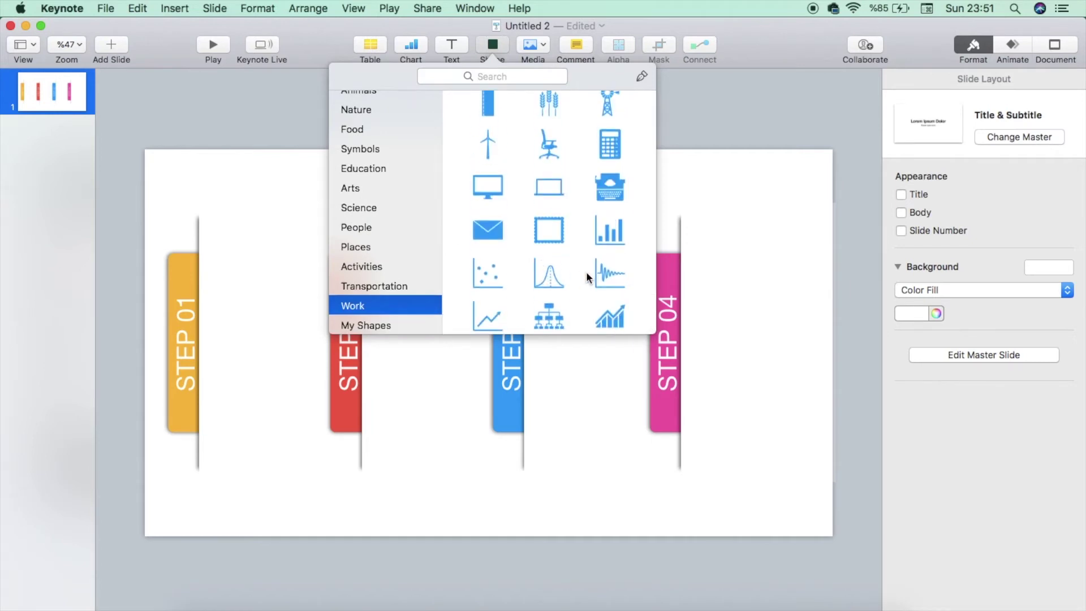
scroll(588, 277, "down", 10)
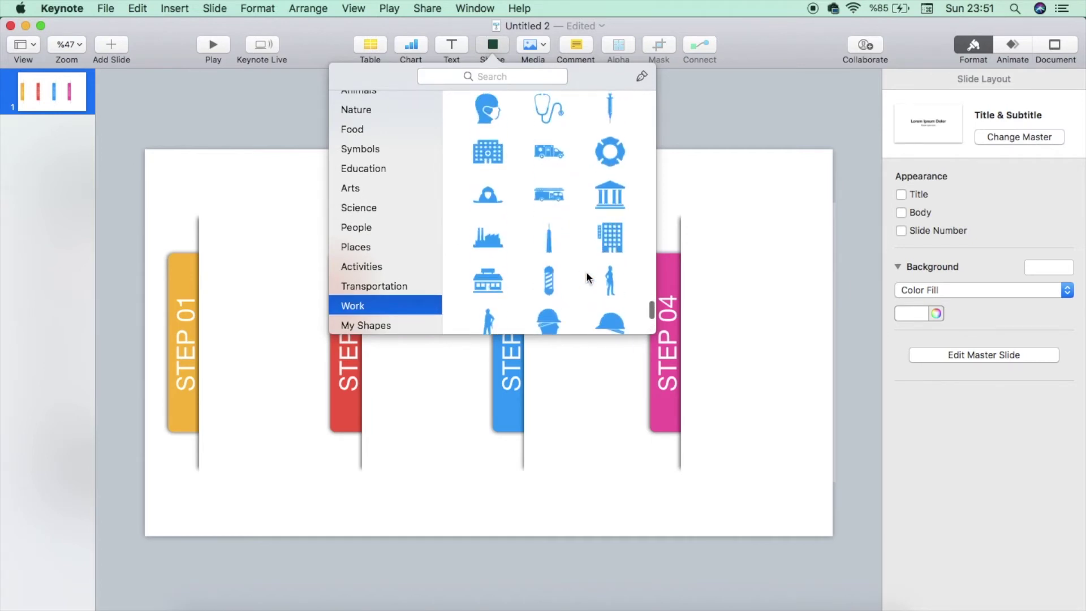
- Insert the taxi shape from the Transportation category between the STEP 01 and STEP 02 tabs, near their upper ends, and fill it orange-yellow
scroll(586, 275, "up", 12)
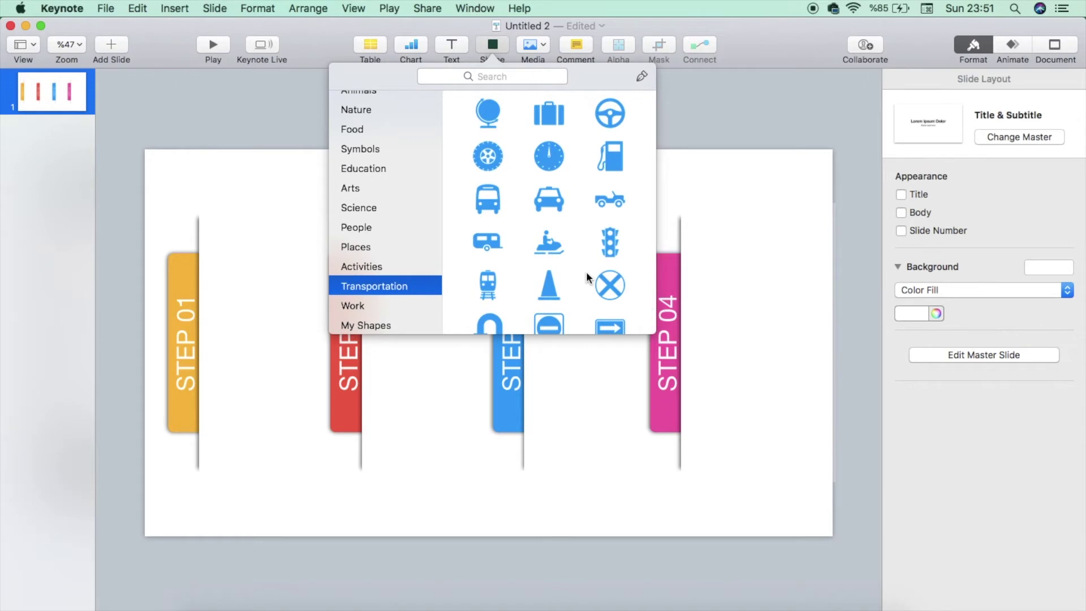
scroll(547, 199, "up", 3)
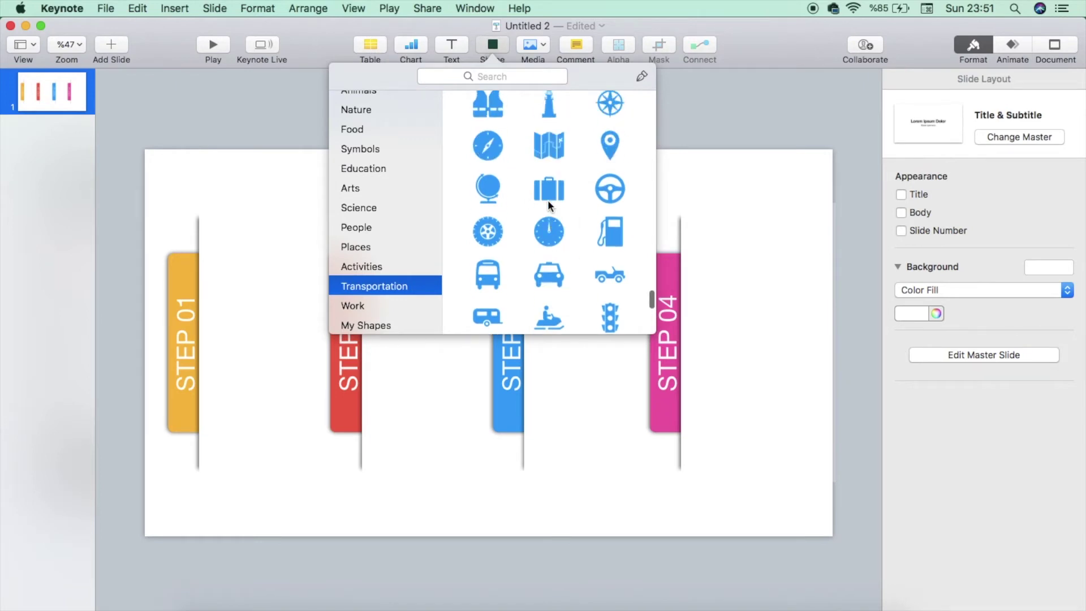
scroll(551, 215, "down", 2)
left_click(551, 216)
left_click_drag(477, 341, 265, 242)
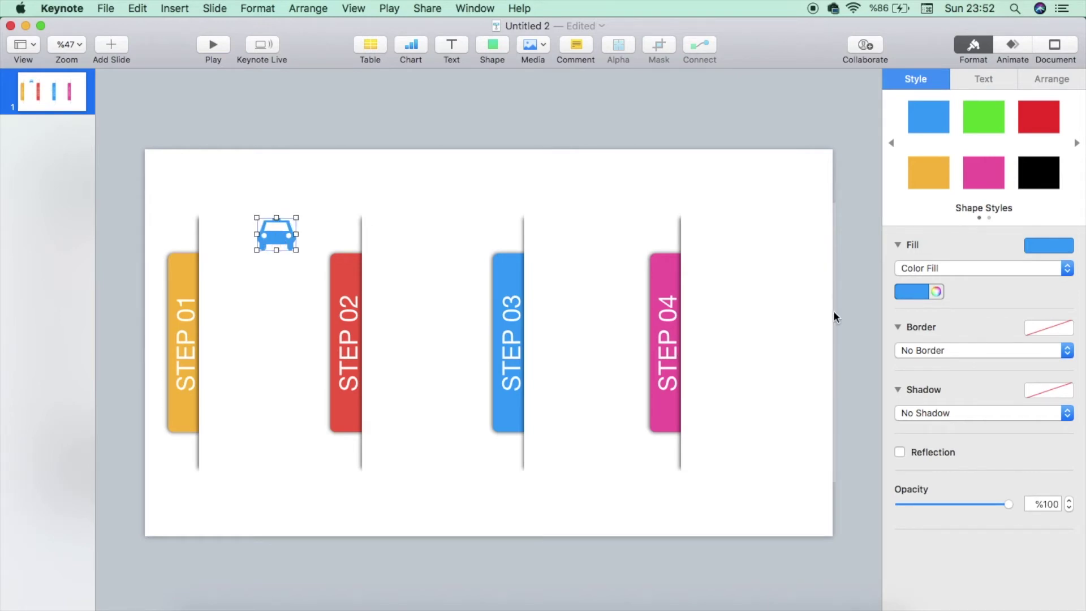
left_click(921, 296)
left_click(928, 350)
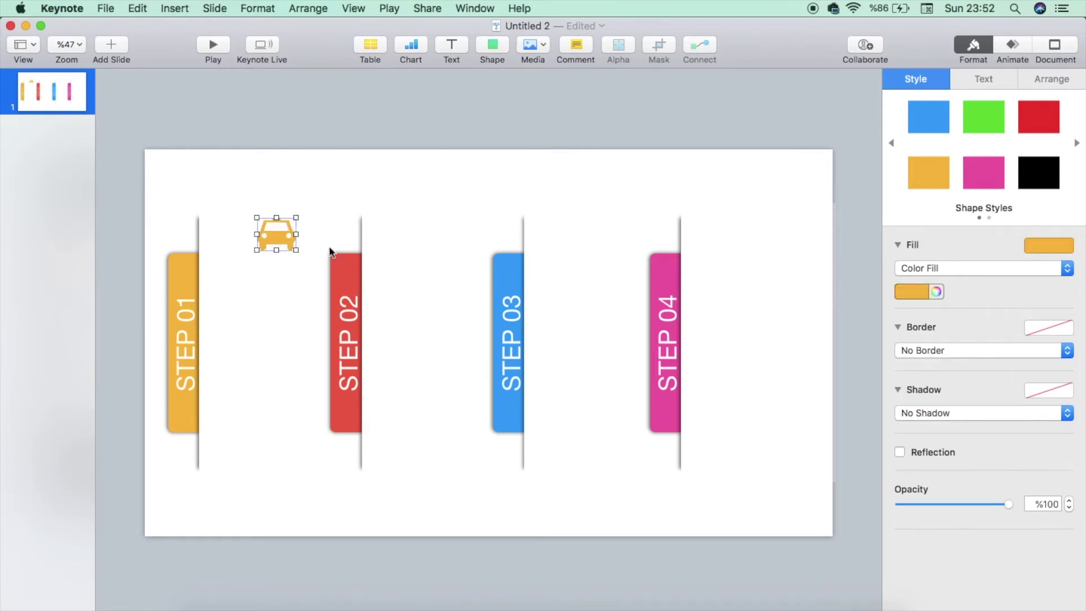
- Insert the Transportation bus shape level with the taxi, between the STEP 02 and STEP 03 tabs, and fill it light red
left_click(495, 47)
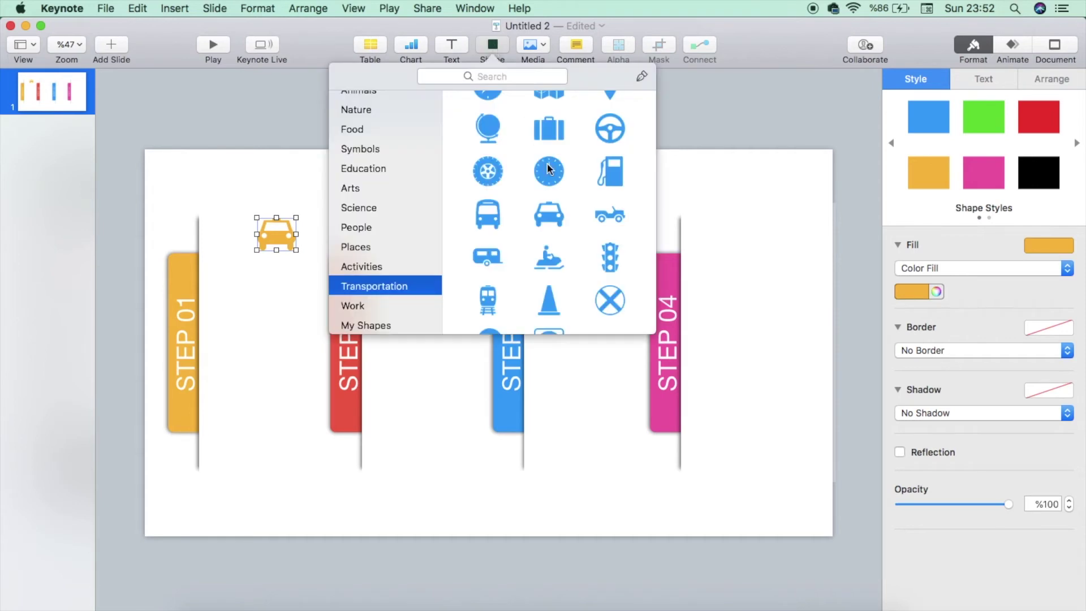
left_click(488, 218)
left_click_drag(482, 339, 440, 234)
left_click(919, 292)
left_click(965, 339)
key("Escape")
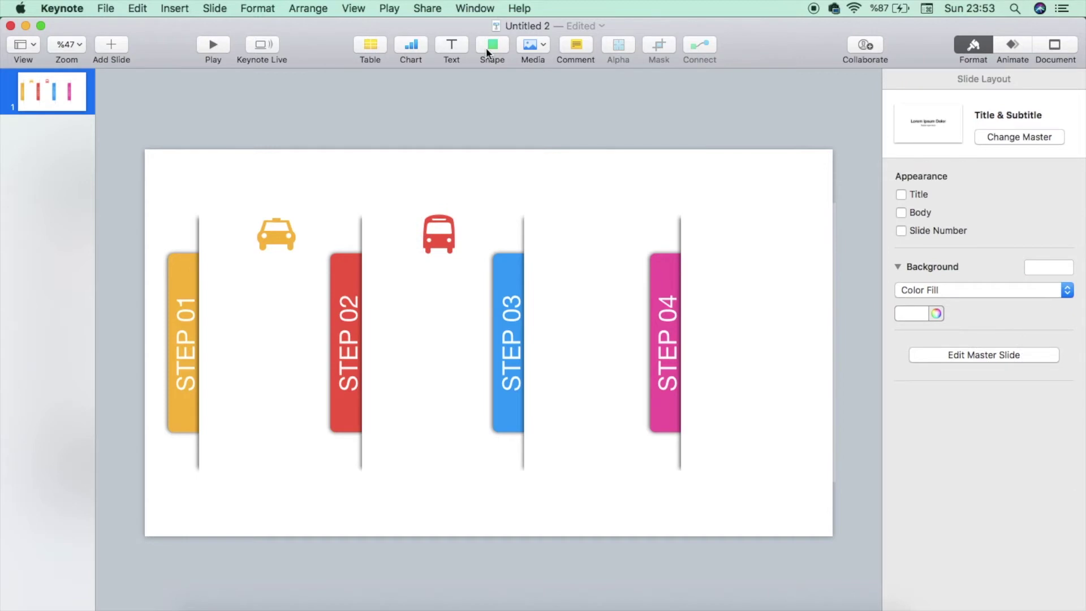
- Insert the Transportation train shape level with the bus, between the STEP 03 and STEP 04 tabs
left_click(492, 46)
scroll(482, 304, "down", 3)
scroll(562, 207, "down", 5)
scroll(530, 254, "down", 2)
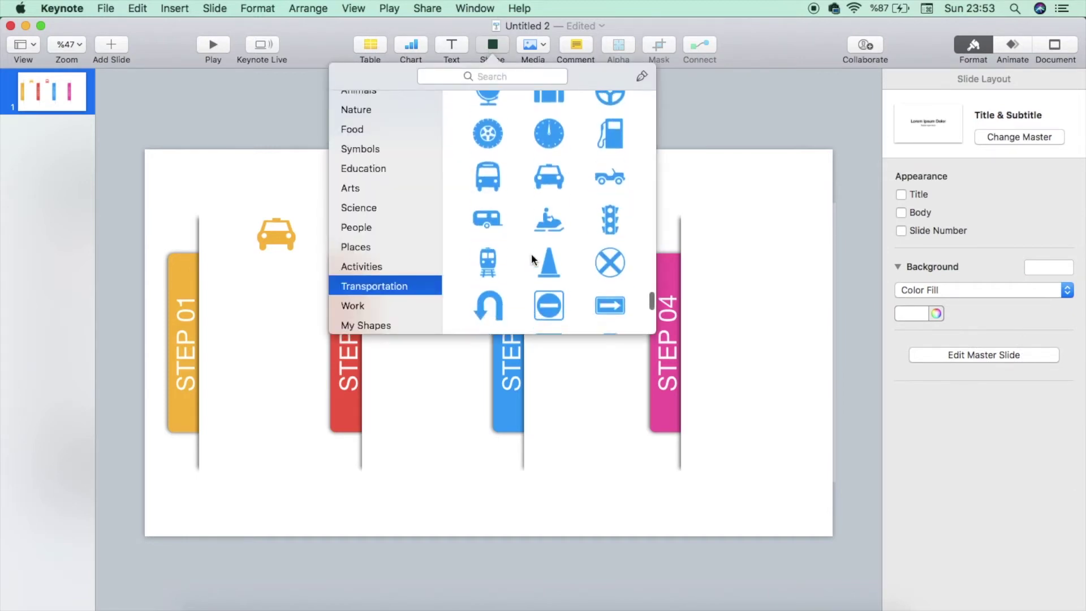
scroll(511, 259, "down", 2)
left_click(485, 225)
left_click_drag(495, 306, 595, 245)
key("Escape")
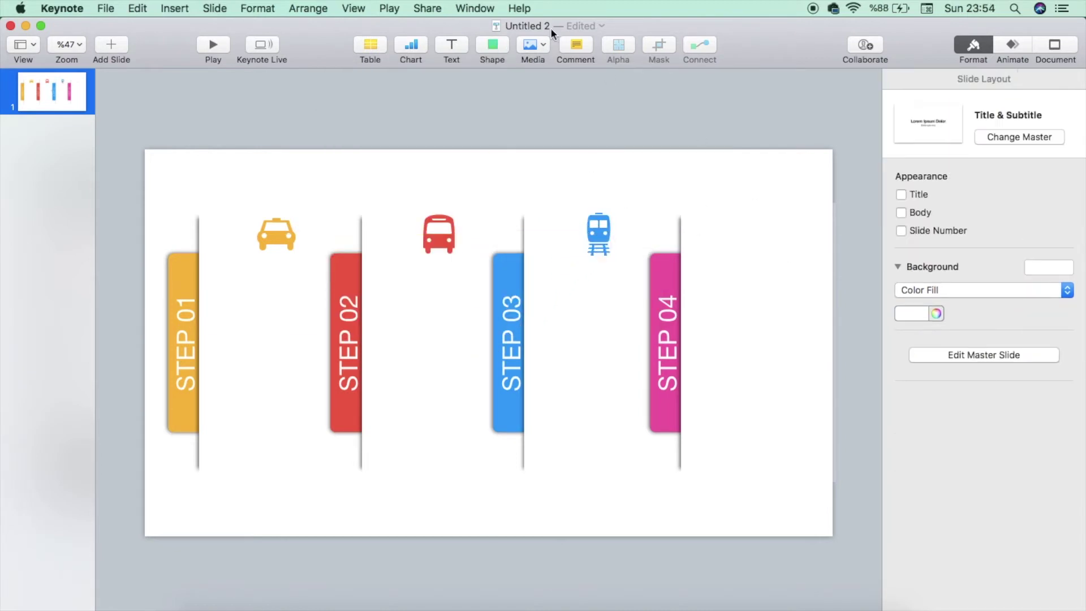
- Insert the Transportation sailboat shape level with the train, beyond the STEP 04 tab, and fill it magenta
left_click(491, 45)
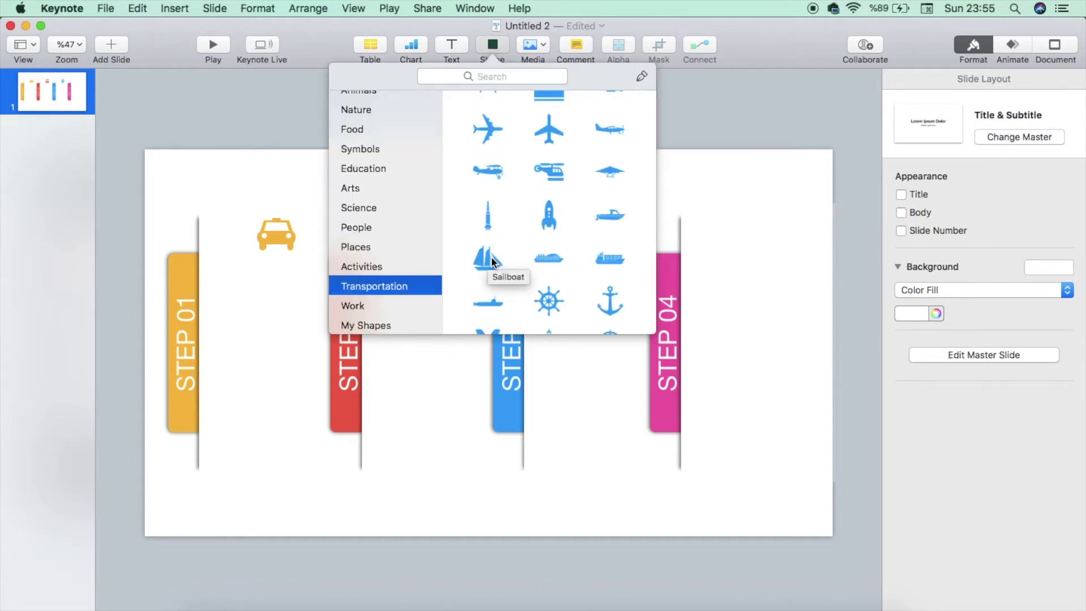
left_click(491, 261)
left_click_drag(486, 346, 754, 244)
left_click(931, 289)
left_click(995, 338)
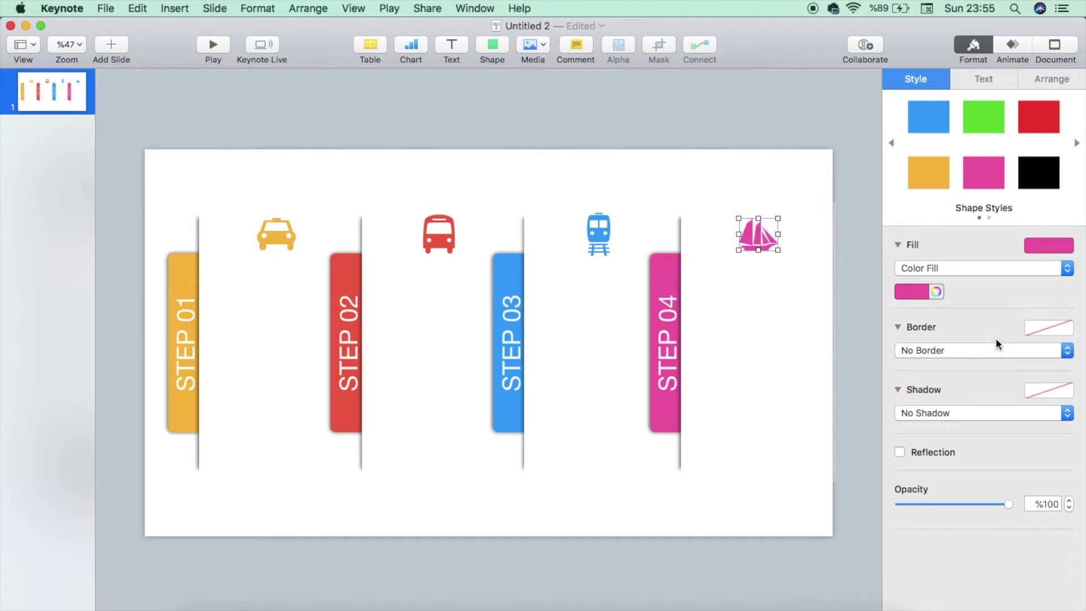
- Add a text box beneath the taxi icon reading "Text your text here type your text here" over three lines
left_click(452, 45)
left_click_drag(484, 342, 277, 282)
double_click(277, 281)
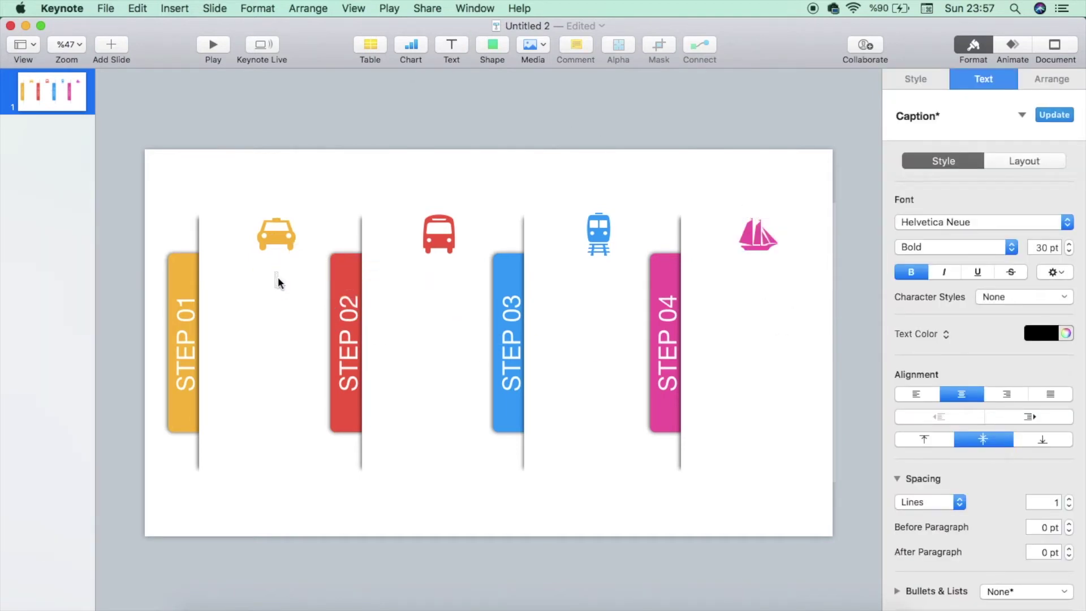
type("Text your text")
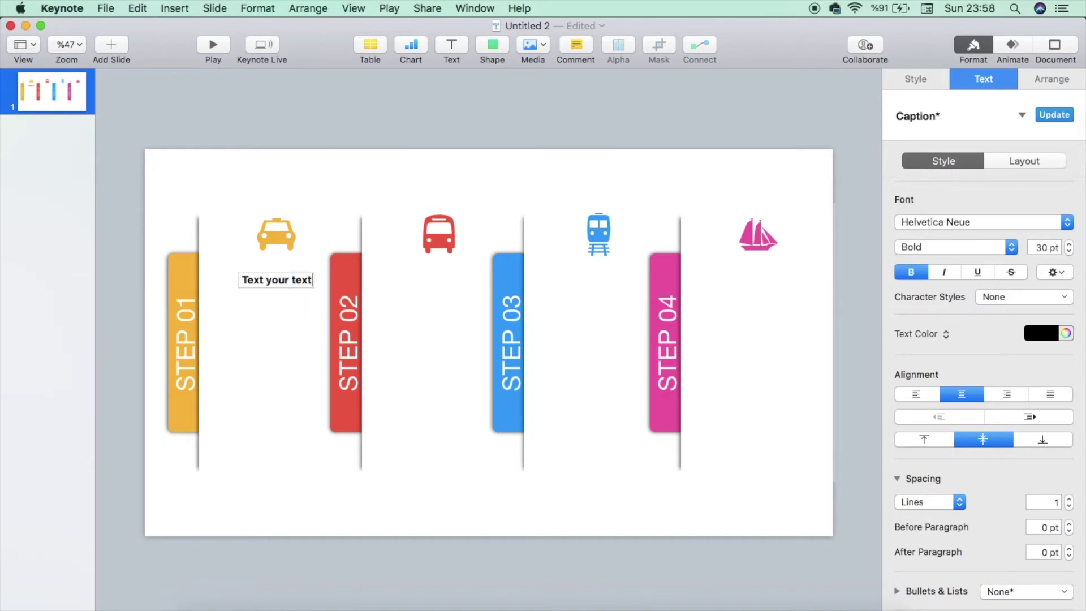
key("Return")
type("here")
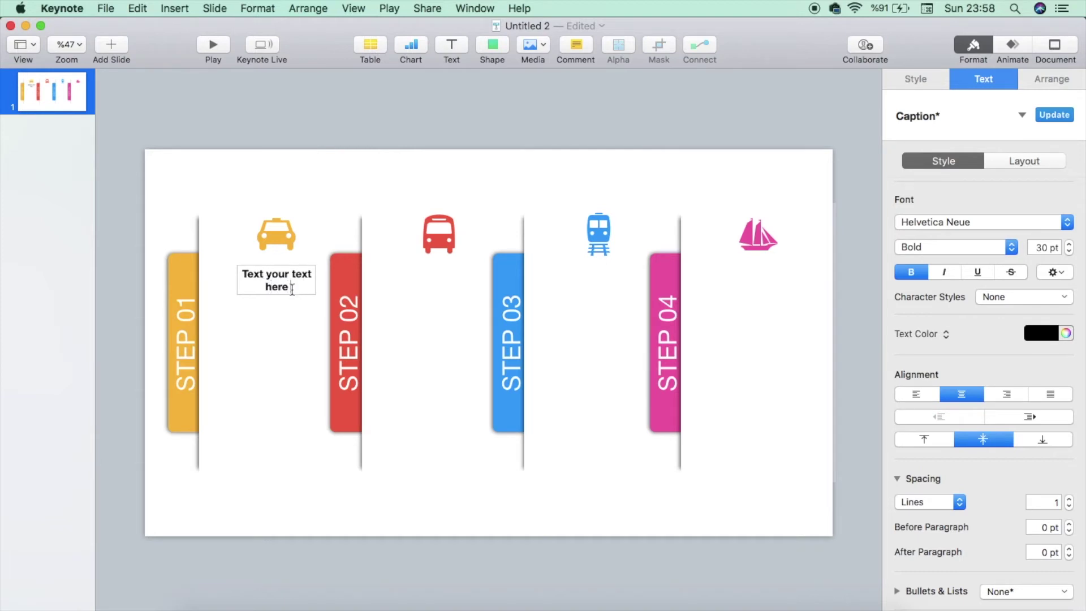
type("your")
key("Return")
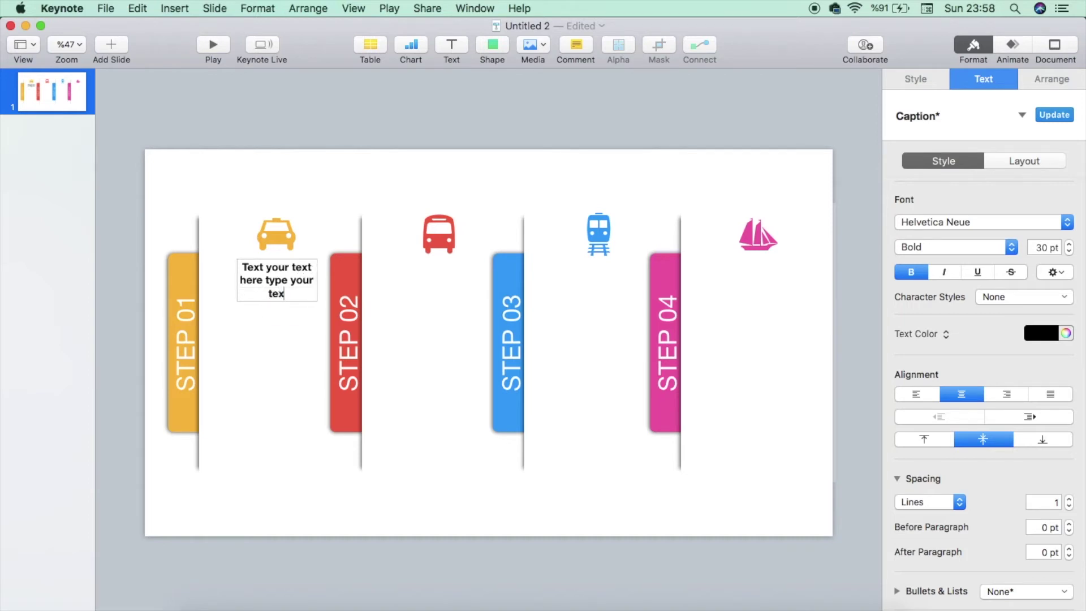
key("Escape")
- Move the text box a little further below the taxi icon and remove the bold from its text
double_click(265, 294)
left_click(261, 294)
key("Escape")
left_click_drag(279, 284, 283, 323)
left_click(983, 79)
left_click(914, 273)
- Copy the placeholder wording in the text box under the taxi and place the insertion point at its end
triple_click(247, 306)
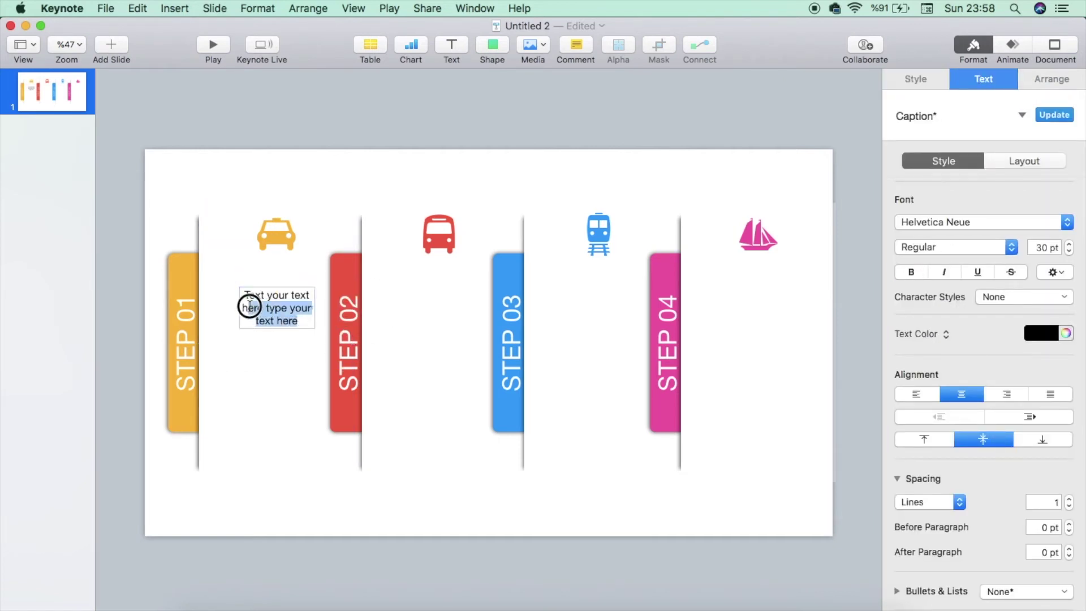
right_click(274, 328)
left_click(301, 357)
left_click(301, 323)
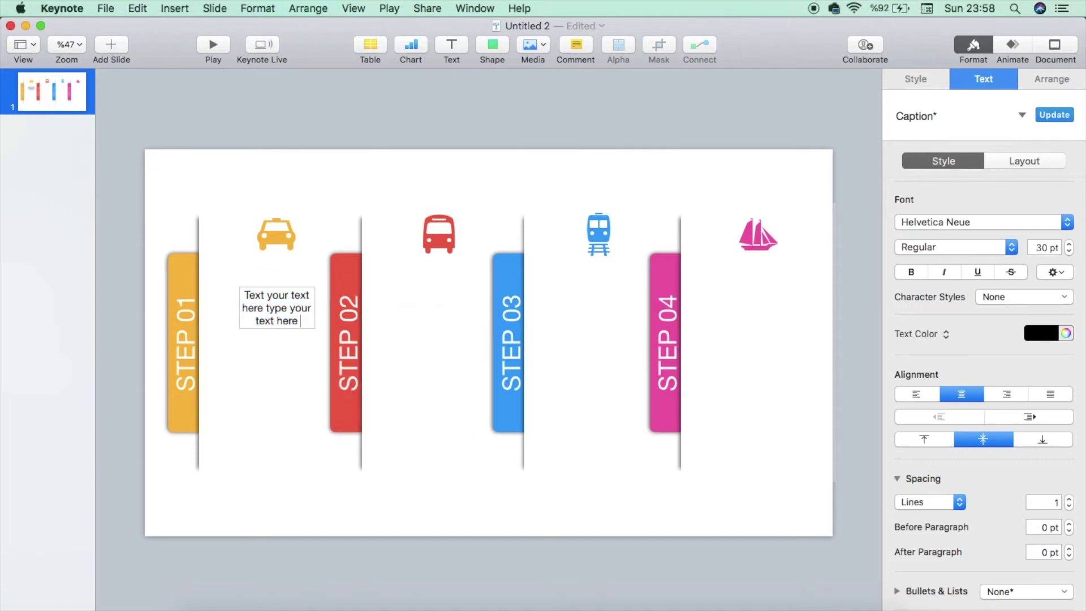